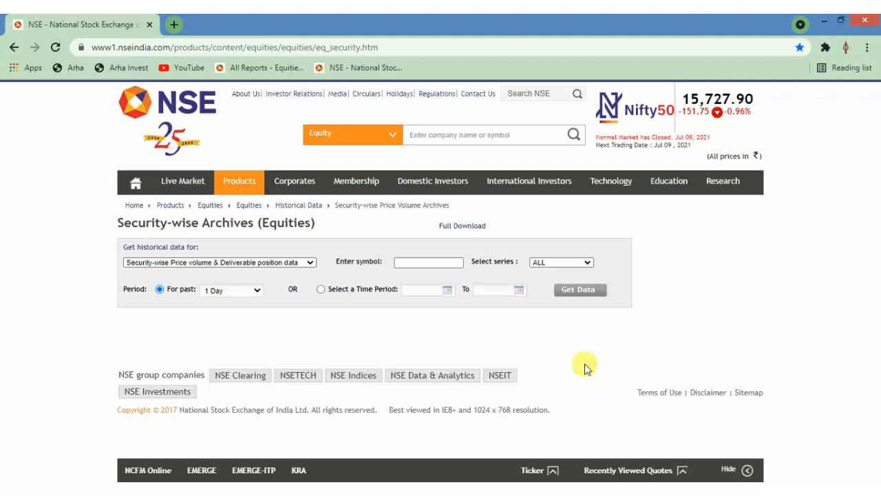
Retrieve MARUTI price volume and deliverable position data for the EQ series over the past 24 months.
{"action": "left_click", "coordinate": [173, 489]}
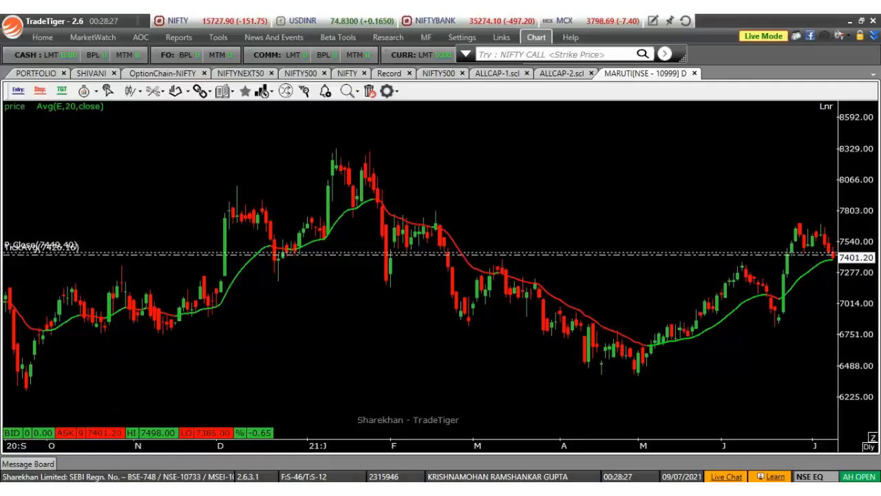
{"action": "left_click", "coordinate": [173, 489]}
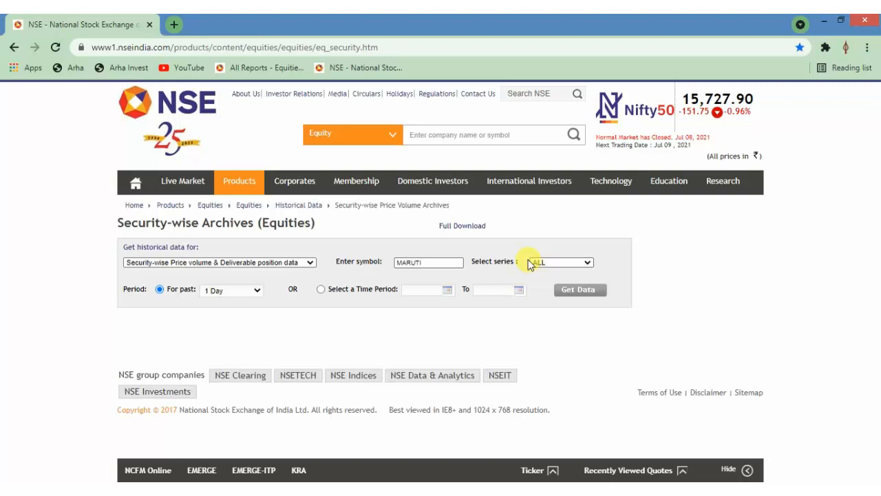
{"action": "left_click", "coordinate": [231, 292]}
{"action": "left_click", "coordinate": [227, 365]}
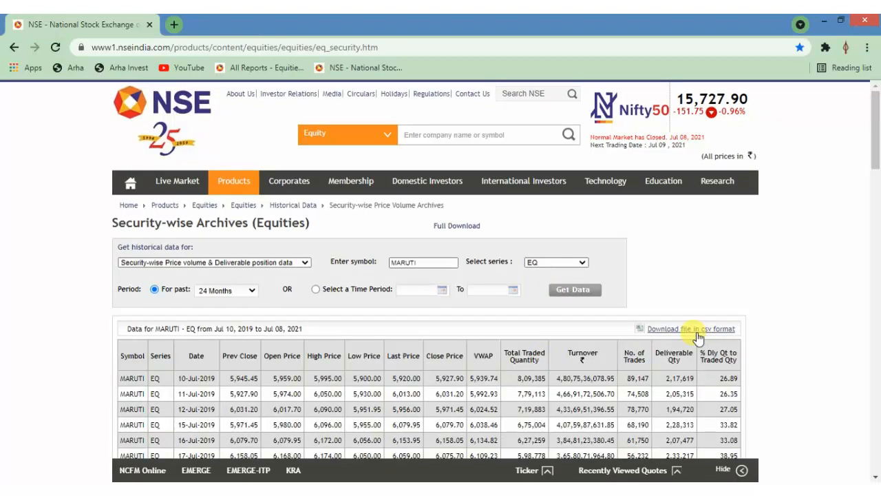
Download the MARUTI historical data in CSV format and open the downloaded file in Excel.
{"action": "left_click", "coordinate": [697, 333]}
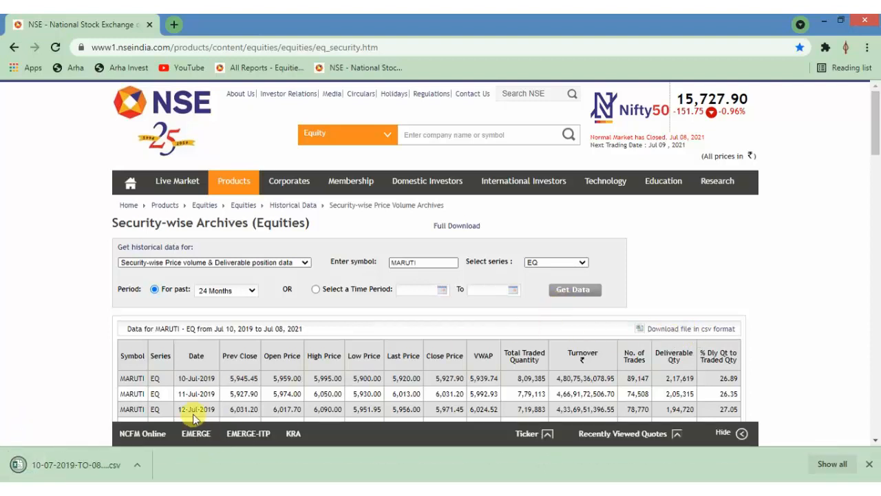
{"action": "left_click", "coordinate": [55, 466]}
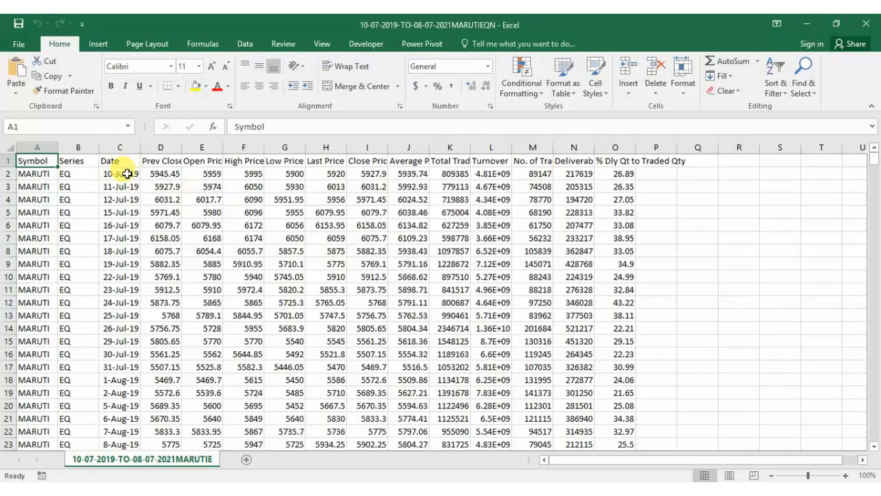
Examine the date range of the MARUTI records and look across the price and quantity columns.
{"action": "left_click", "coordinate": [128, 174]}
{"action": "key", "text": "ctrl+Down"}
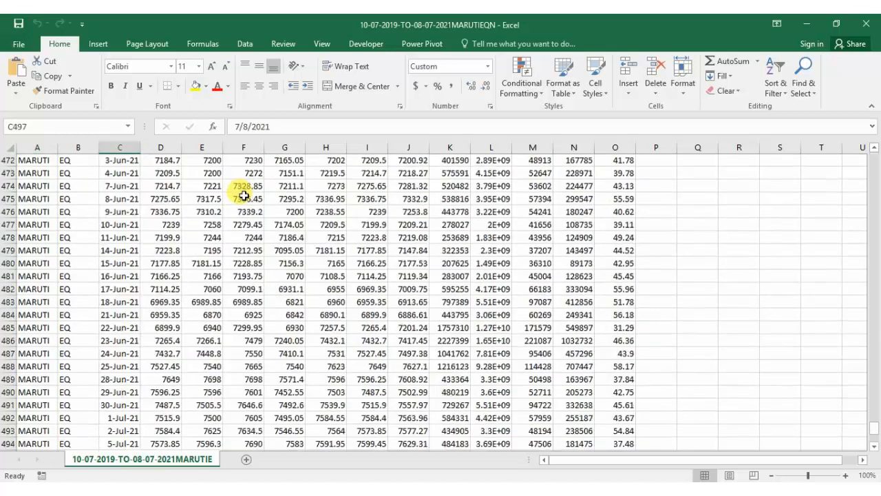
{"action": "key", "text": "ctrl+Up"}
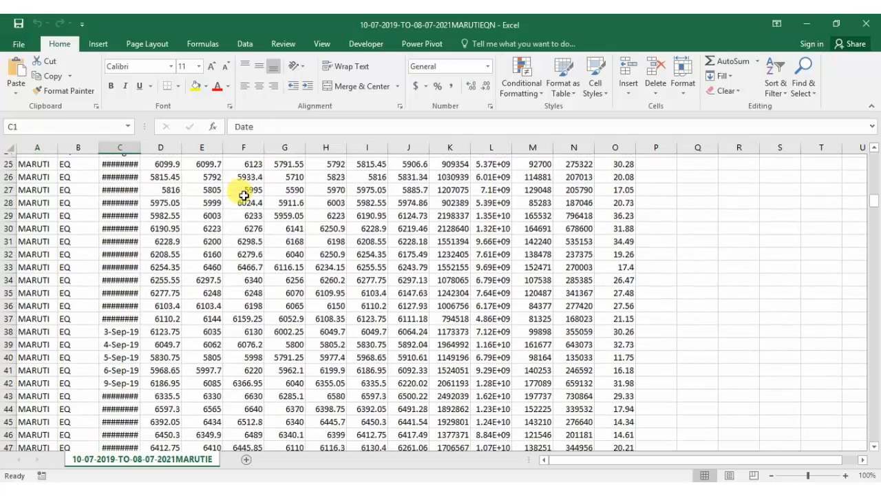
{"action": "key", "text": "Down"}
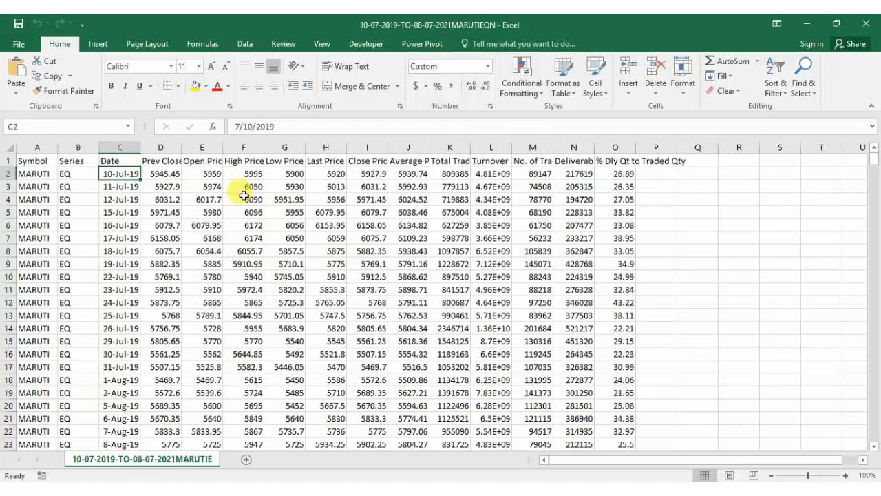
{"action": "key", "text": "Right"}
{"action": "key", "text": "Right"}
{"action": "key", "text": "Right"}
{"action": "key", "text": "Right"}
{"action": "key", "text": "Right"}
{"action": "key", "text": "Right"}
{"action": "key", "text": "Right"}
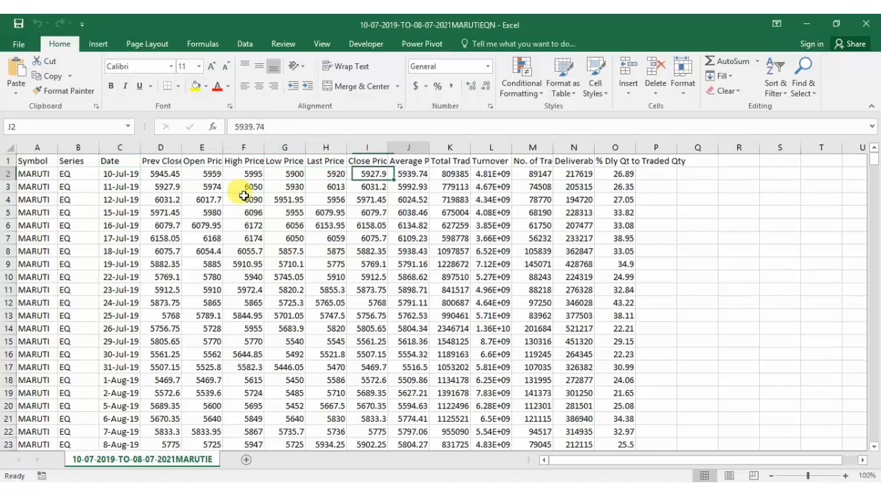
{"action": "key", "text": "Right"}
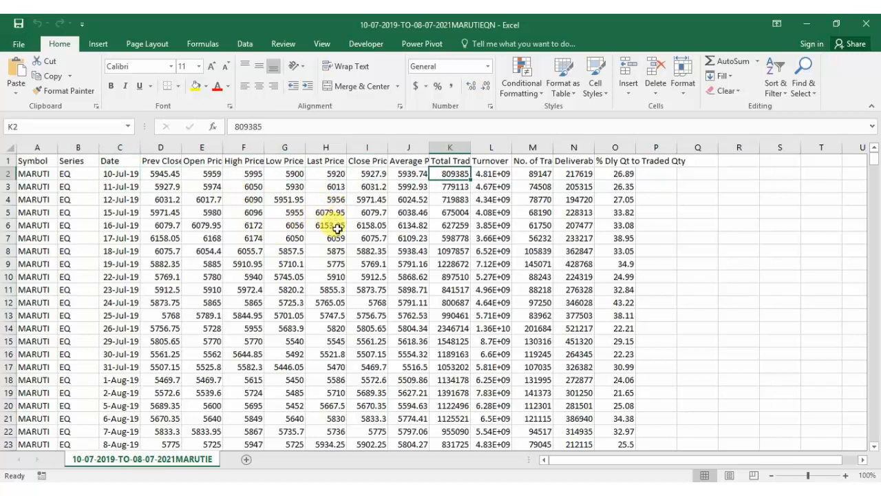
{"action": "left_click", "coordinate": [370, 146]}
{"action": "left_click", "coordinate": [413, 222]}
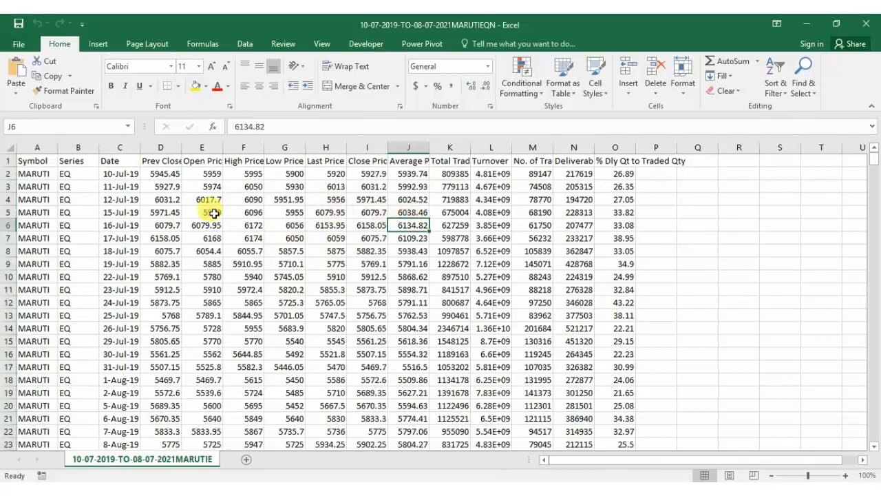
Delete the columns from Prev Close to Last Price and those from Average Price to % Dly Qt to Traded Qty.
{"action": "left_click_drag", "start_coordinate": [160, 146], "coordinate": [336, 140]}
{"action": "right_click", "coordinate": [331, 147]}
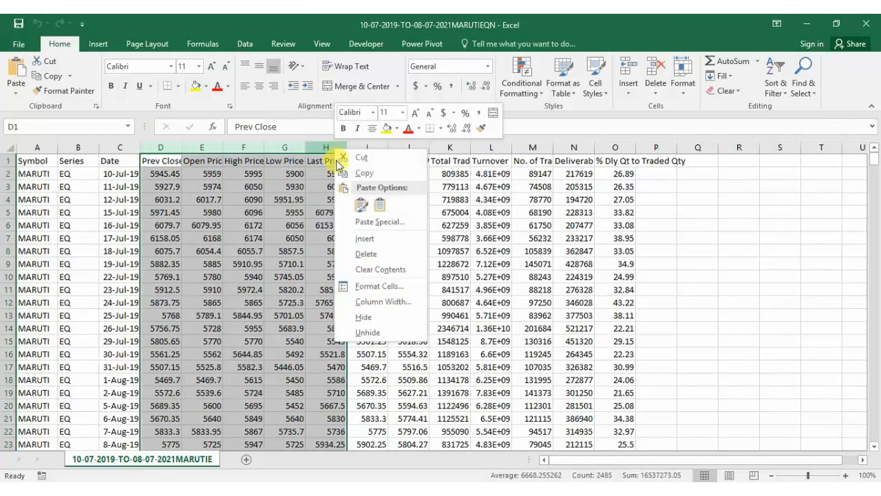
{"action": "left_click", "coordinate": [367, 254]}
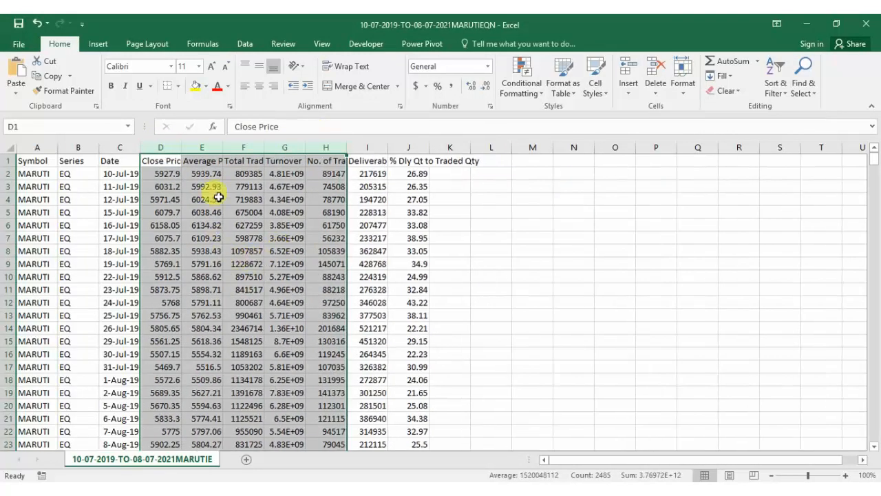
{"action": "left_click_drag", "start_coordinate": [200, 147], "coordinate": [406, 145]}
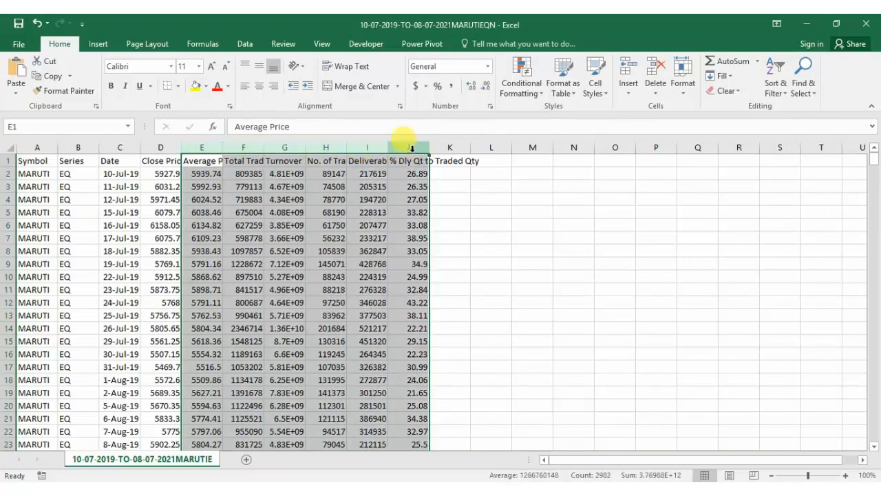
{"action": "right_click", "coordinate": [410, 146]}
{"action": "left_click", "coordinate": [452, 256]}
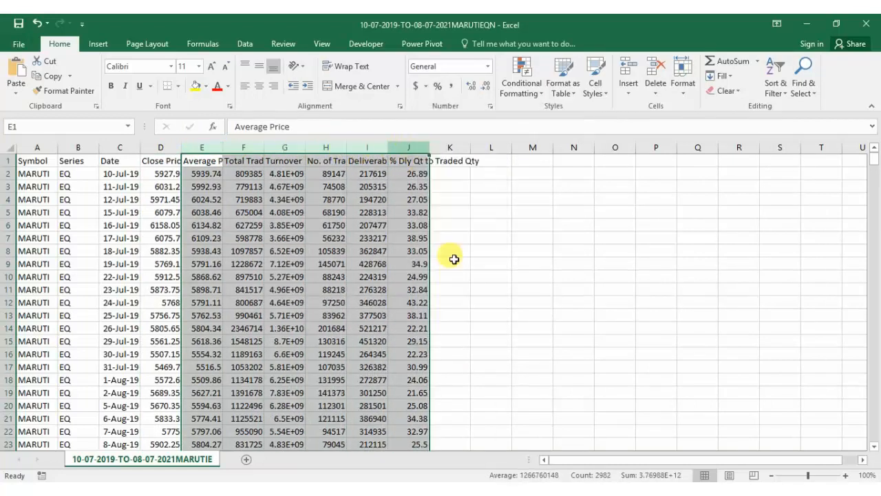
{"action": "left_click", "coordinate": [249, 224]}
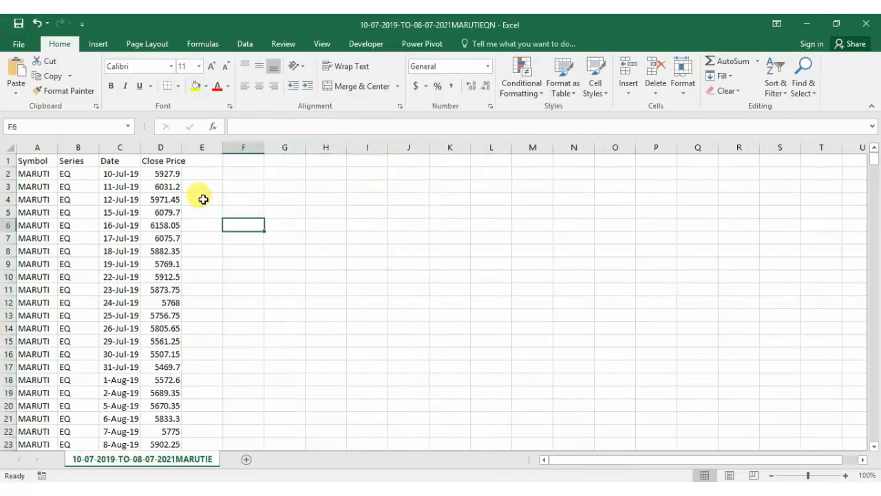
Autofit all column widths and apply the comma number style to all the Close Price values.
{"action": "left_click", "coordinate": [10, 146]}
{"action": "double_click", "coordinate": [99, 147]}
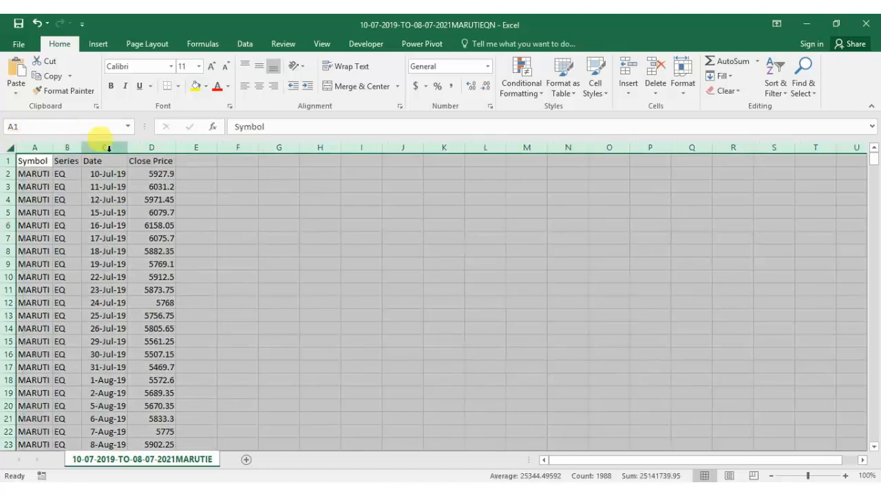
{"action": "left_click", "coordinate": [166, 173]}
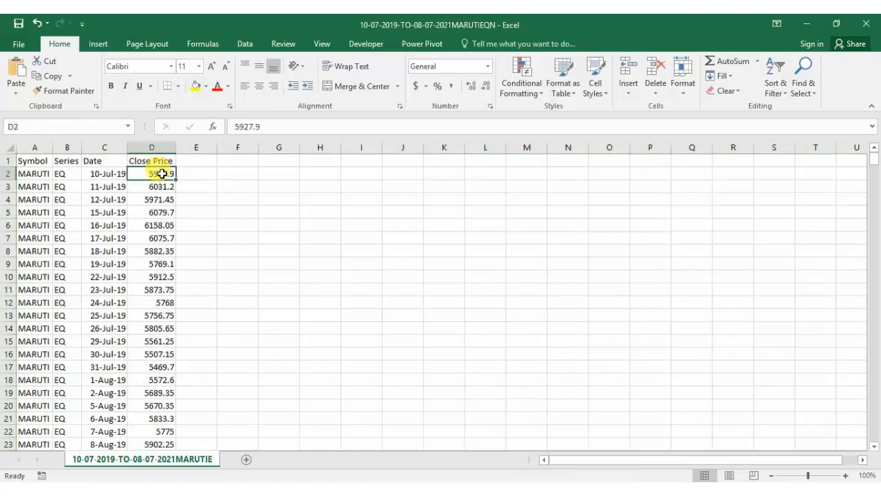
{"action": "key", "text": "ctrl+shift+Down"}
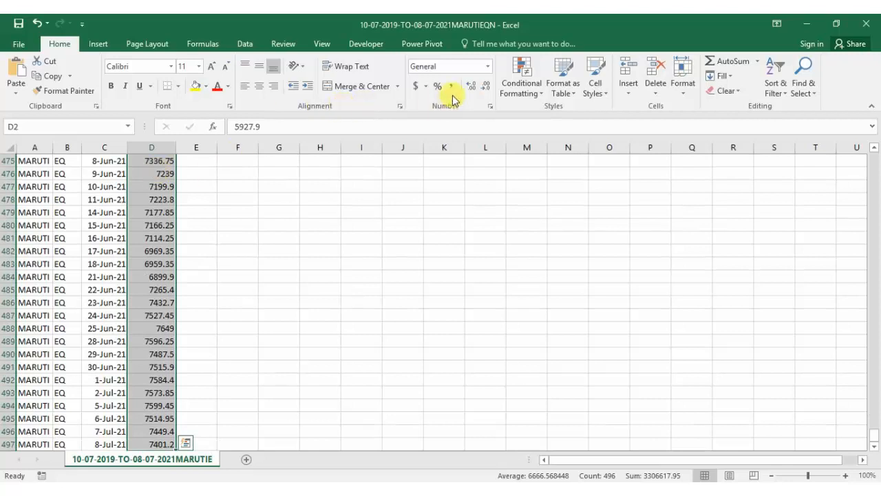
{"action": "left_click", "coordinate": [451, 87]}
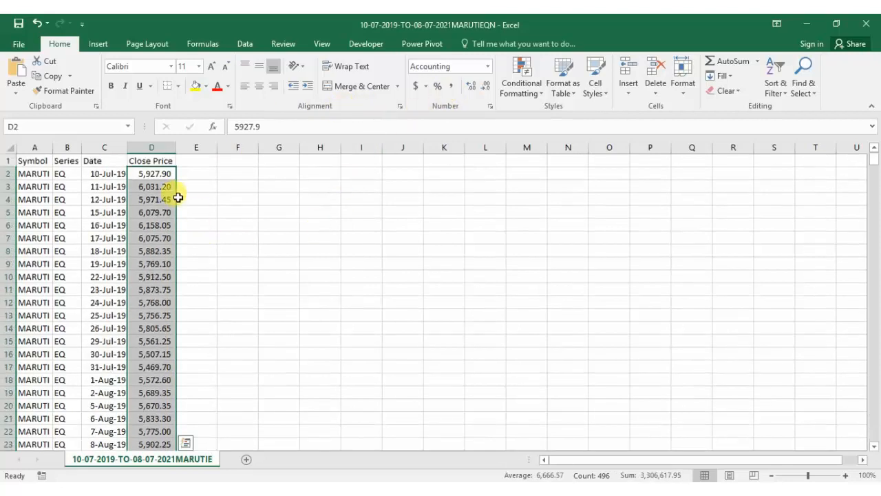
{"action": "left_click", "coordinate": [169, 176]}
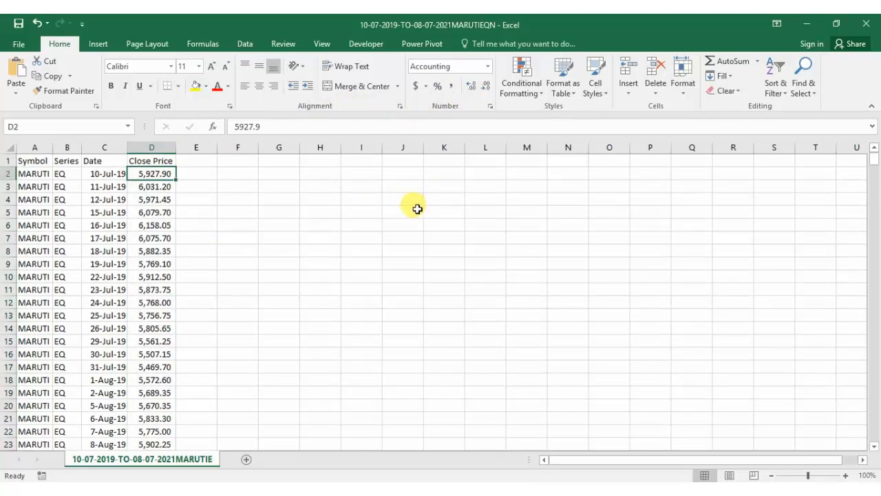
Deactivate the Analysis ToolPak add-in through the Excel add-ins options.
{"action": "left_click", "coordinate": [244, 44]}
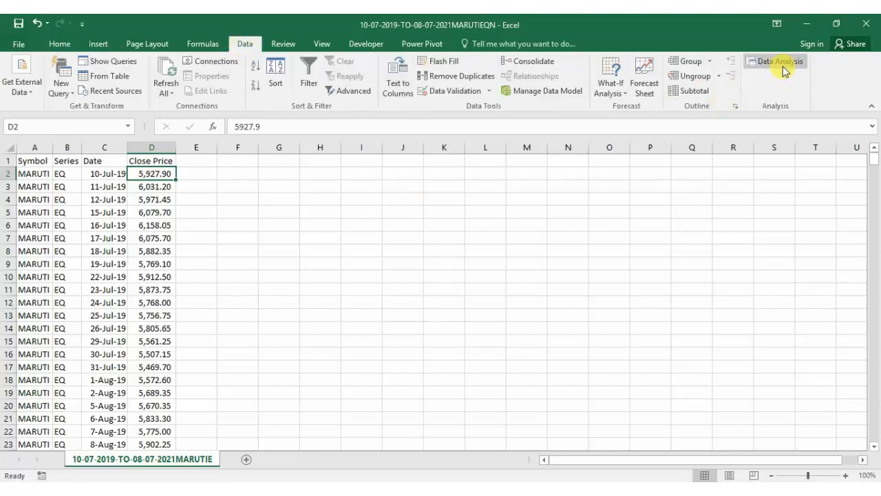
{"action": "left_click", "coordinate": [18, 43]}
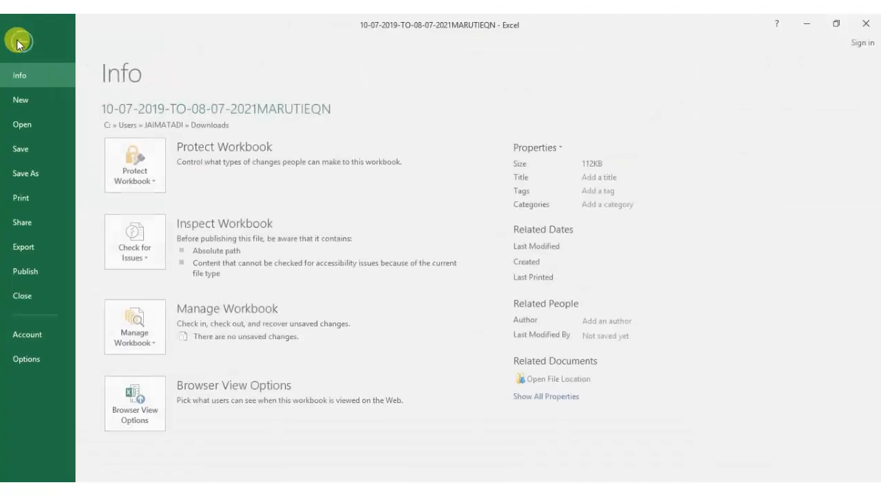
{"action": "left_click", "coordinate": [28, 359]}
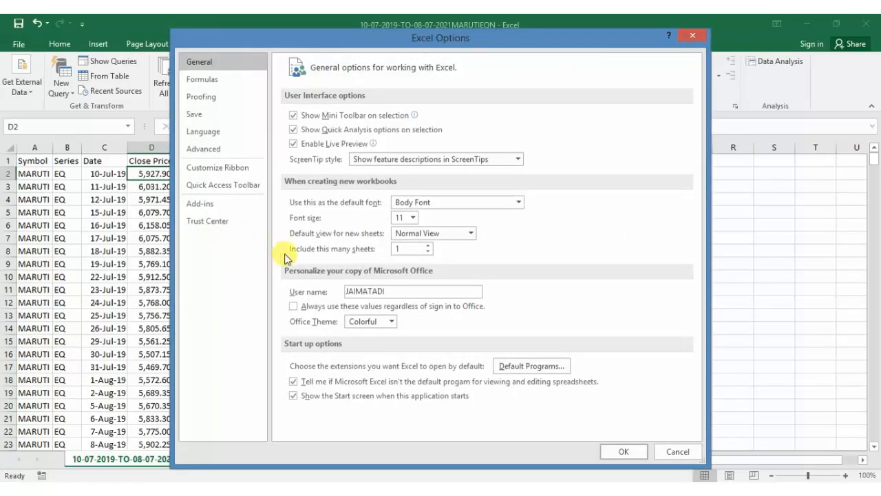
{"action": "left_click", "coordinate": [210, 205]}
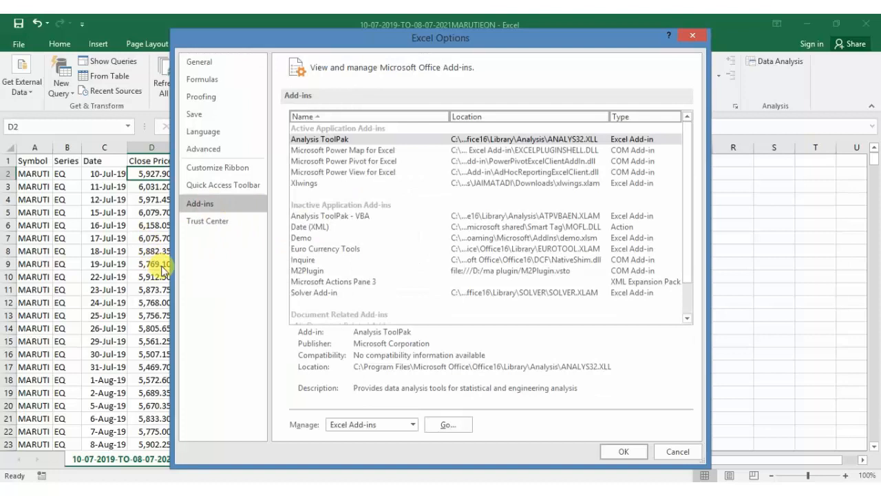
{"action": "left_click", "coordinate": [332, 143]}
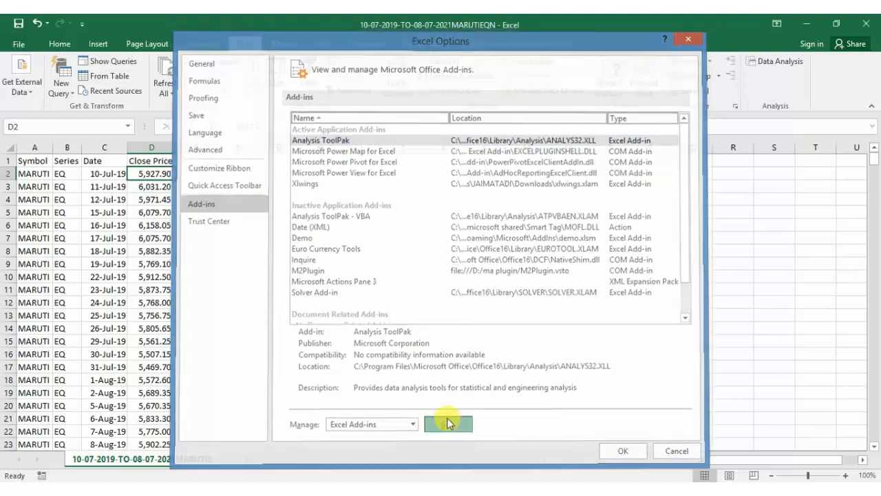
{"action": "left_click", "coordinate": [447, 424]}
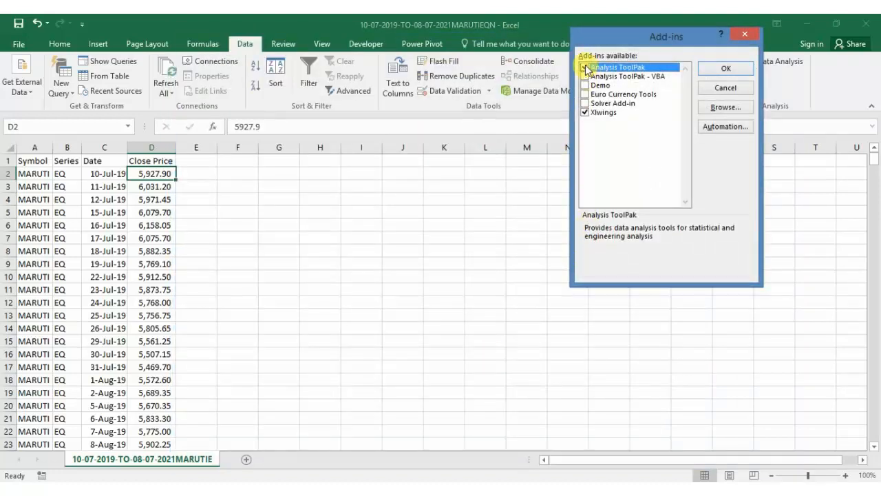
{"action": "left_click", "coordinate": [720, 69]}
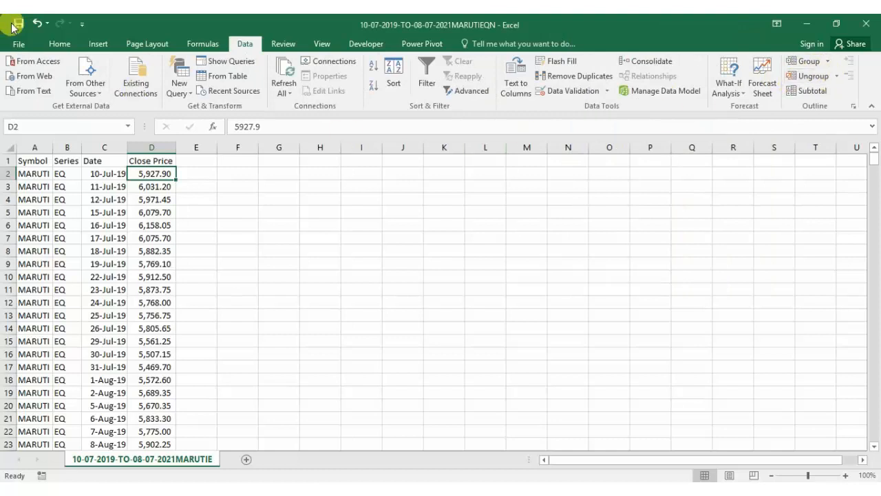
Activate the Analysis ToolPak add-in through the Excel add-ins options.
{"action": "left_click", "coordinate": [19, 43]}
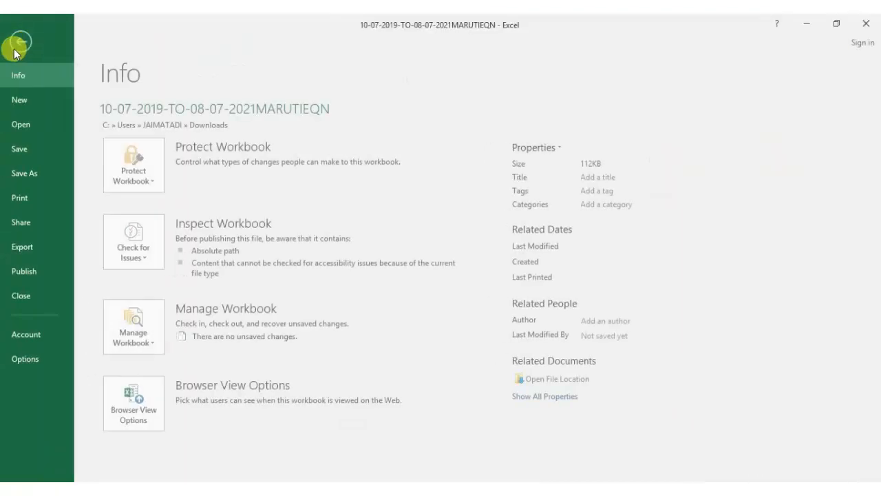
{"action": "left_click", "coordinate": [34, 359]}
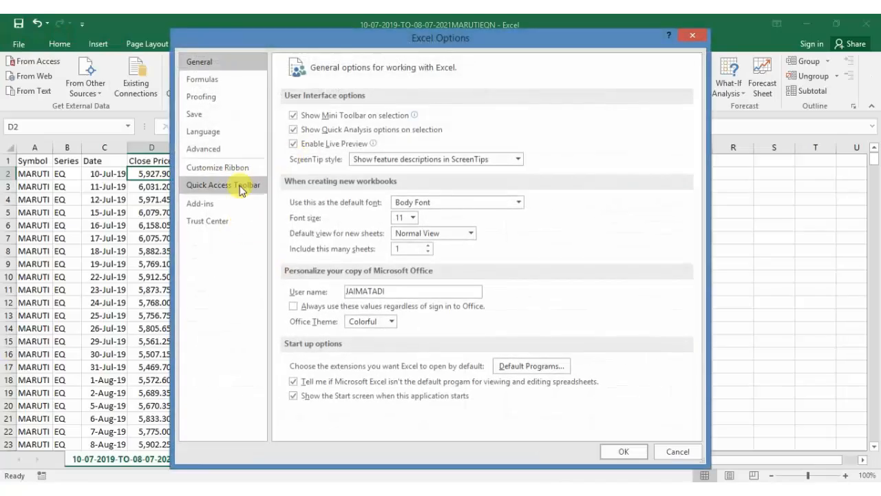
{"action": "left_click", "coordinate": [232, 205]}
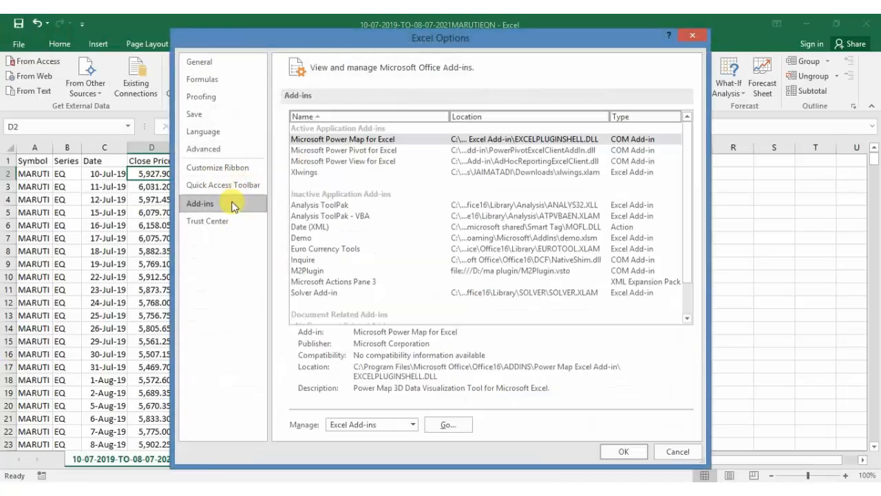
{"action": "left_click", "coordinate": [335, 207]}
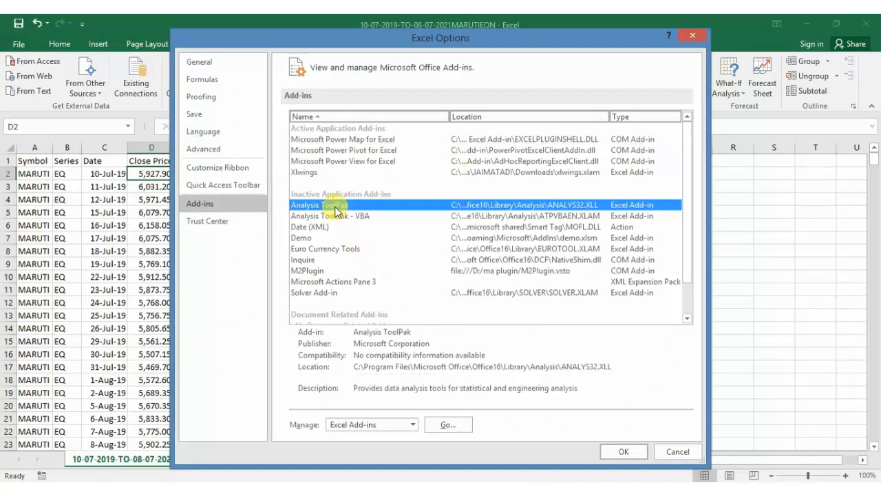
{"action": "left_click", "coordinate": [447, 428]}
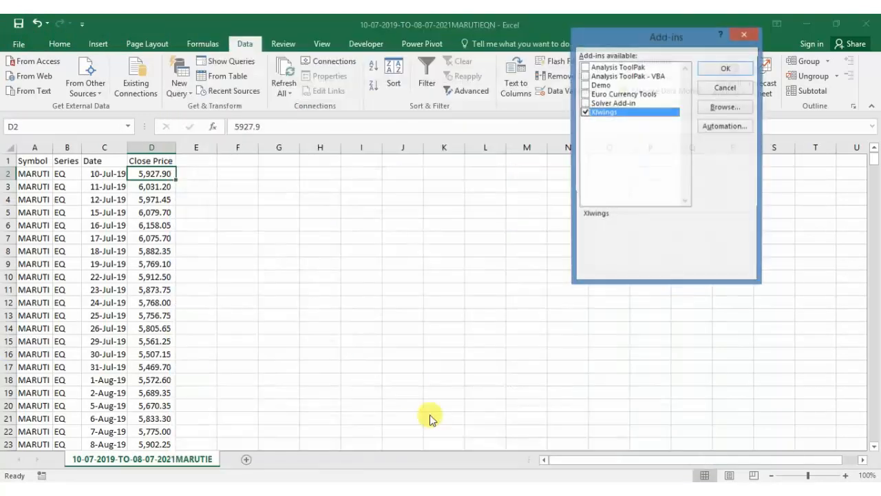
{"action": "left_click", "coordinate": [585, 67]}
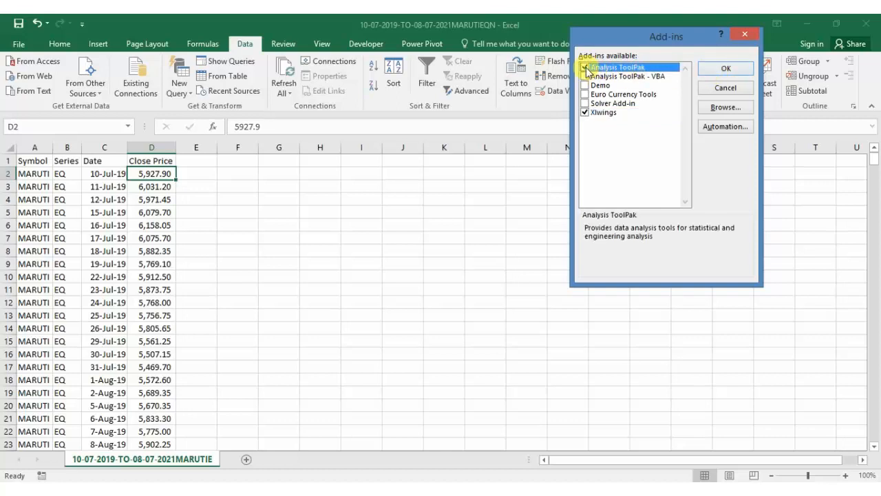
{"action": "left_click", "coordinate": [723, 71]}
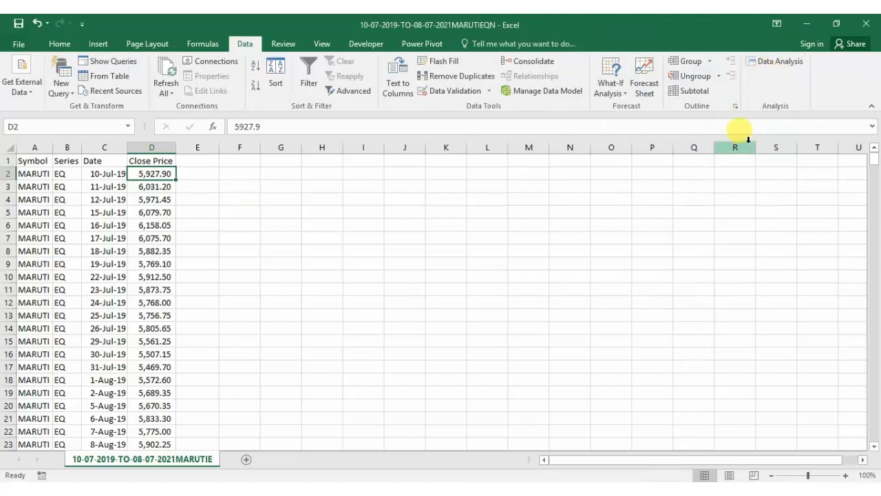
Set up a Moving Average analysis of the close prices with input range $D$2:$D$497 and an interval of 20.
{"action": "left_click", "coordinate": [788, 64]}
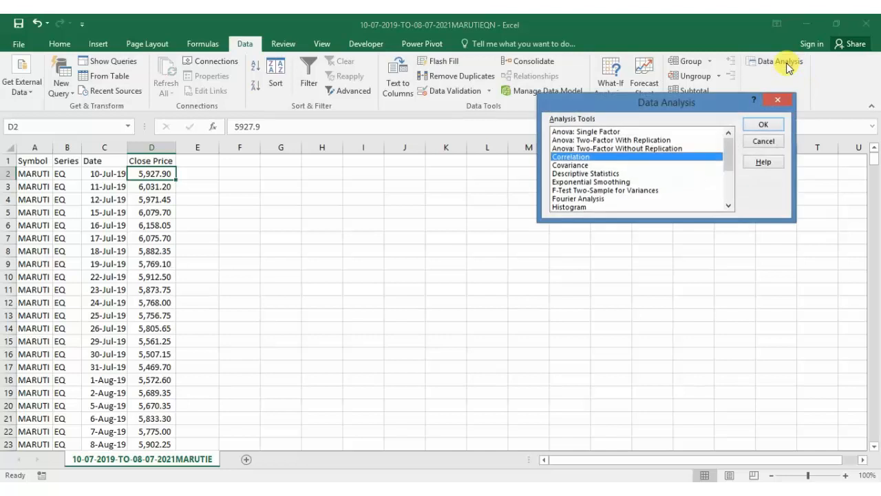
{"action": "left_click", "coordinate": [594, 174]}
{"action": "scroll", "coordinate": [596, 179], "scroll_direction": "down", "scroll_amount": 1}
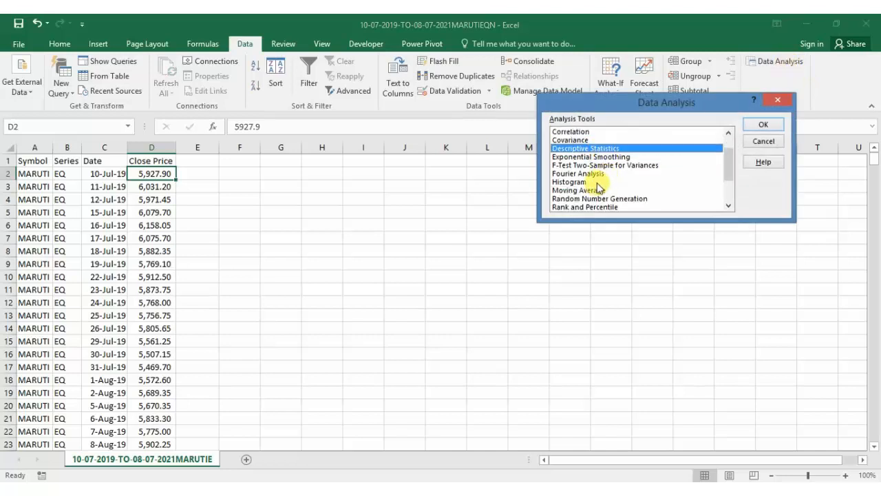
{"action": "left_click", "coordinate": [597, 190]}
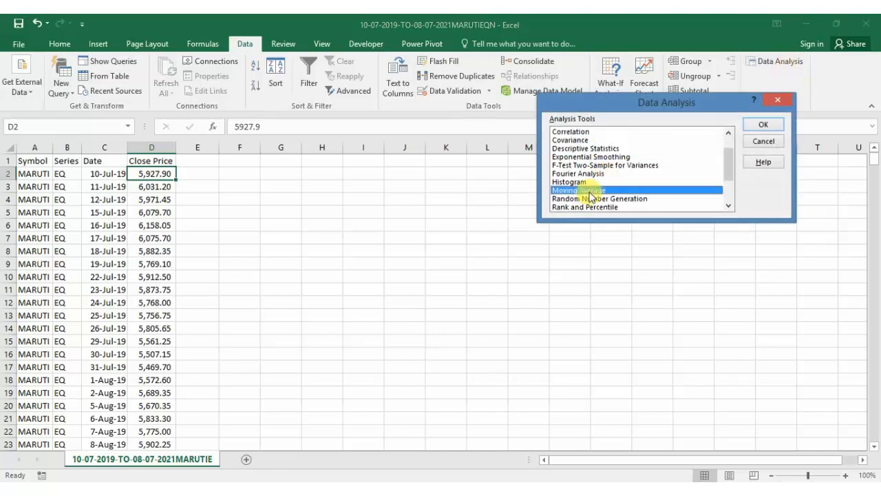
{"action": "left_click", "coordinate": [764, 124]}
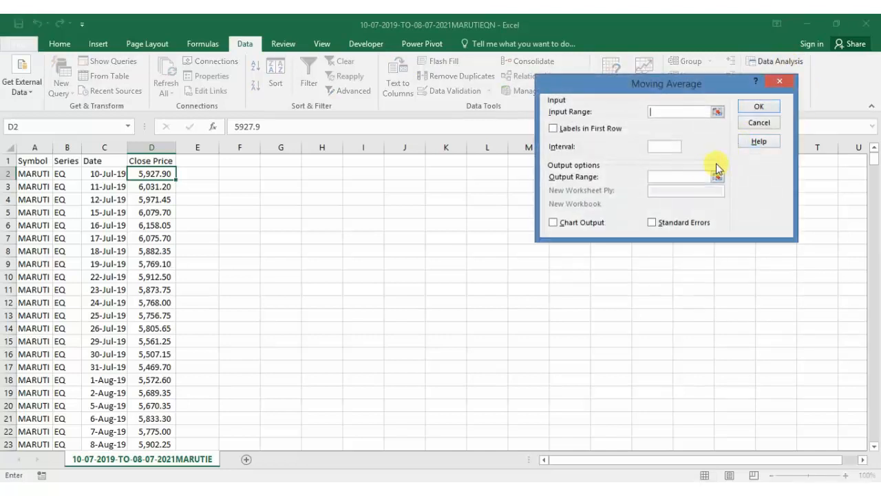
{"action": "left_click", "coordinate": [718, 113]}
{"action": "left_click", "coordinate": [152, 174]}
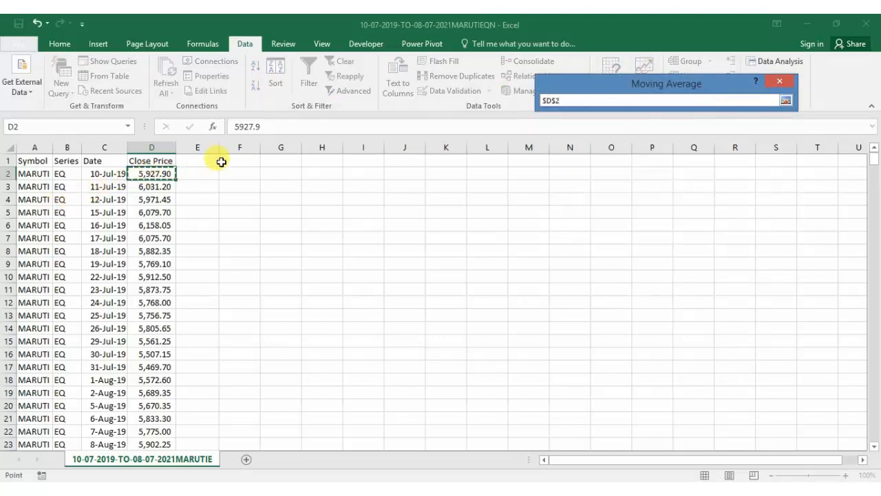
{"action": "key", "text": "ctrl+shift+Down"}
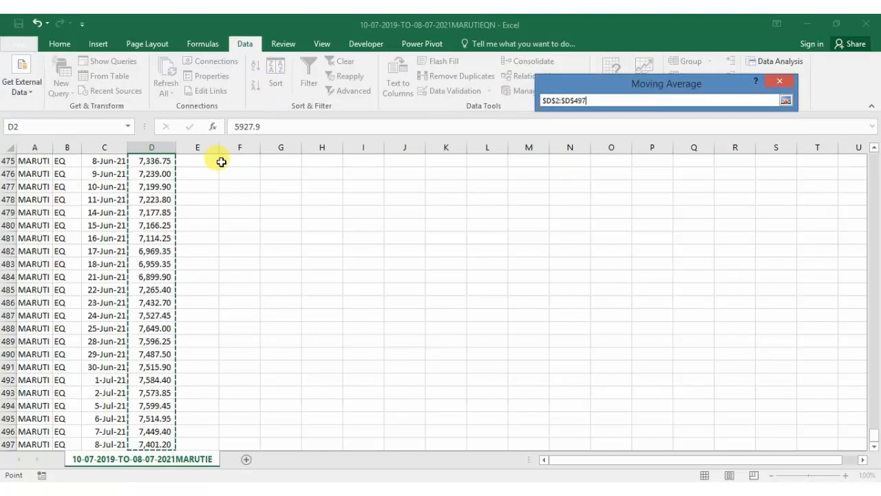
{"action": "left_click", "coordinate": [786, 100]}
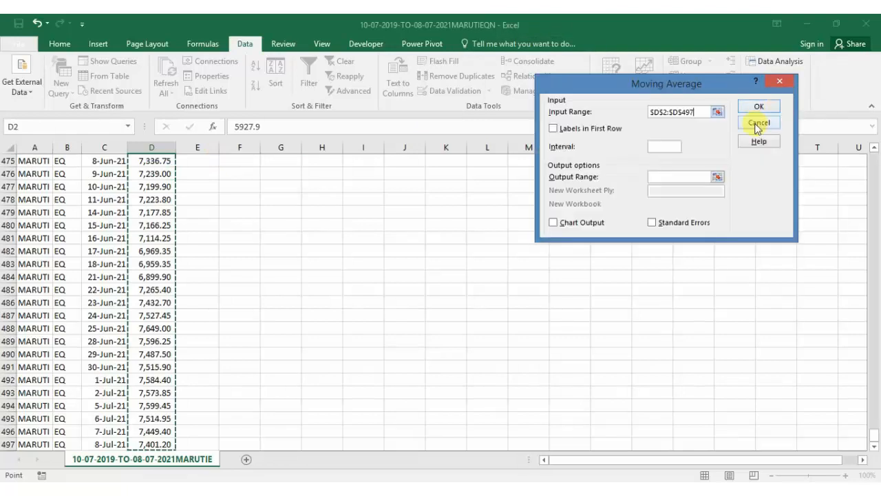
{"action": "left_click", "coordinate": [666, 146]}
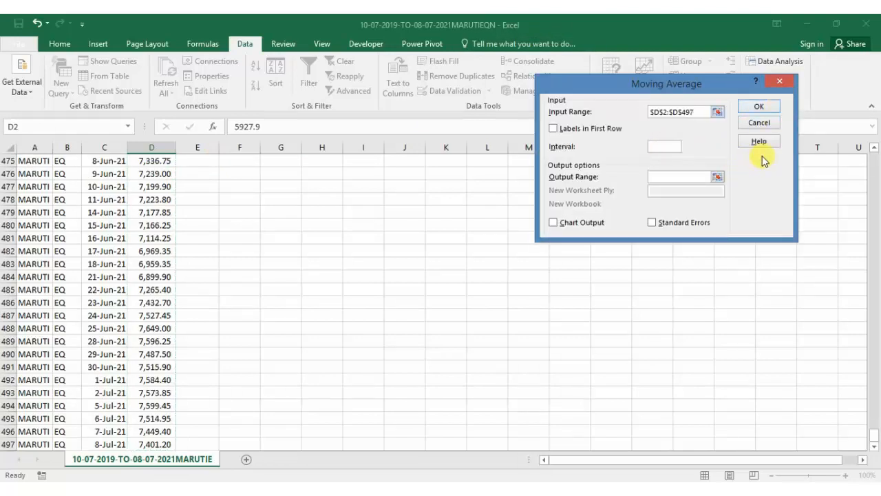
{"action": "type", "text": "20"}
Set the moving average's output range to $E$2:$E$497 and run the analysis.
{"action": "left_click", "coordinate": [718, 177]}
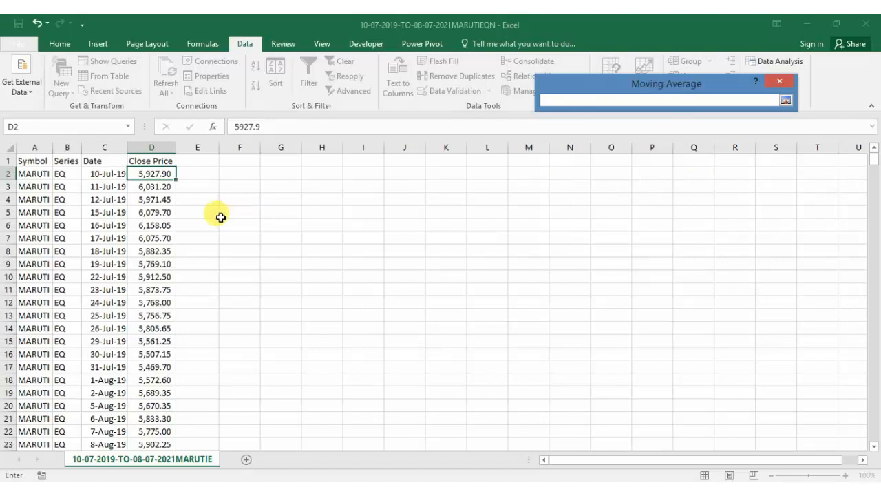
{"action": "left_click", "coordinate": [187, 176]}
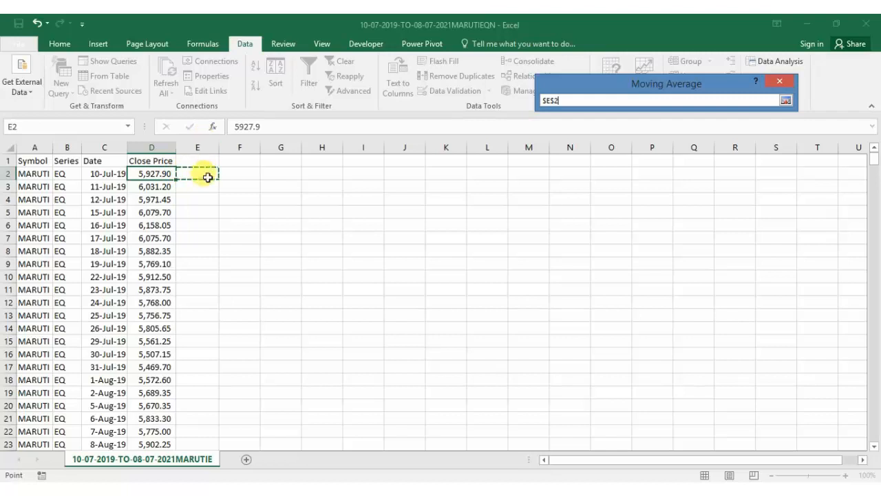
{"action": "left_click", "coordinate": [151, 172]}
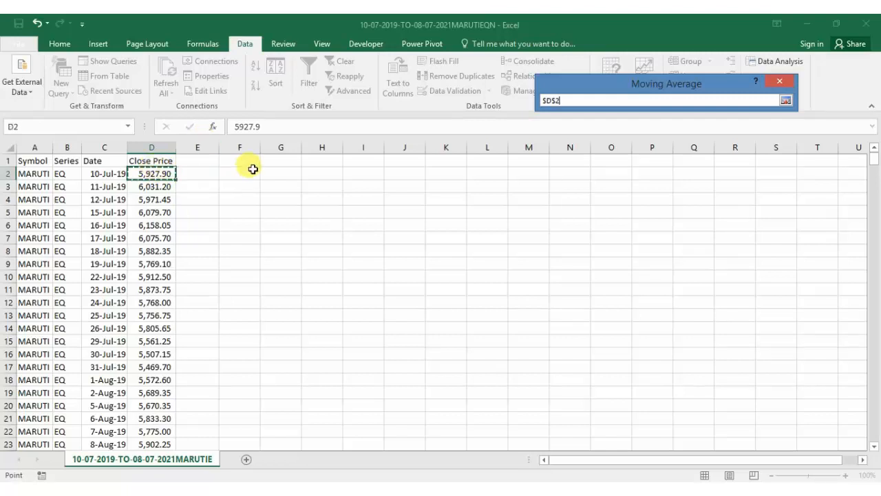
{"action": "key", "text": "ctrl+Down"}
{"action": "key", "text": "Right"}
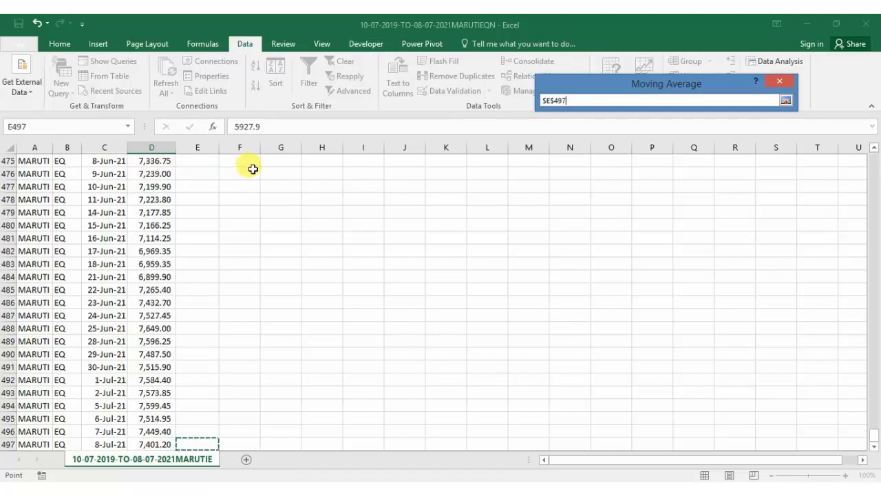
{"action": "key", "text": "ctrl+shift+Up"}
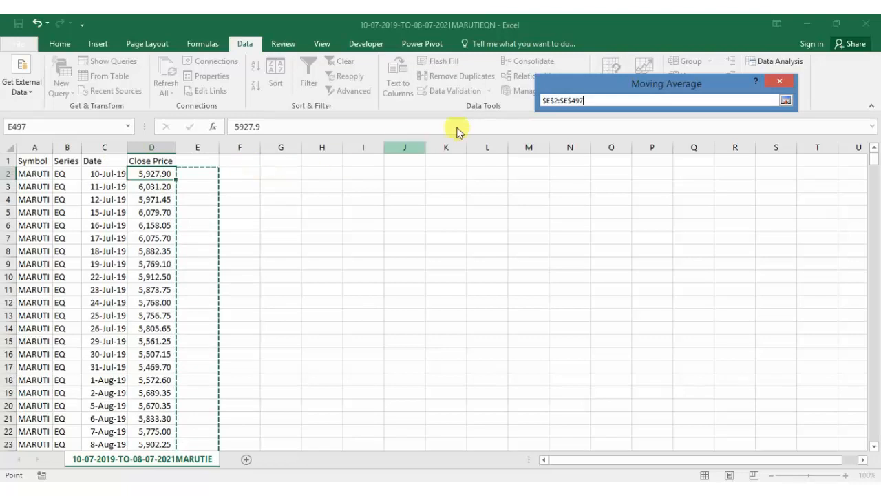
{"action": "left_click", "coordinate": [785, 100]}
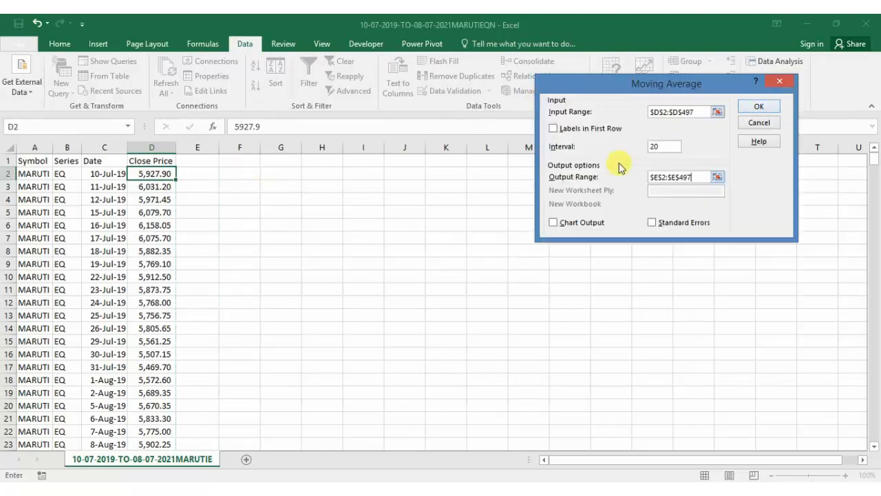
{"action": "left_click", "coordinate": [760, 108]}
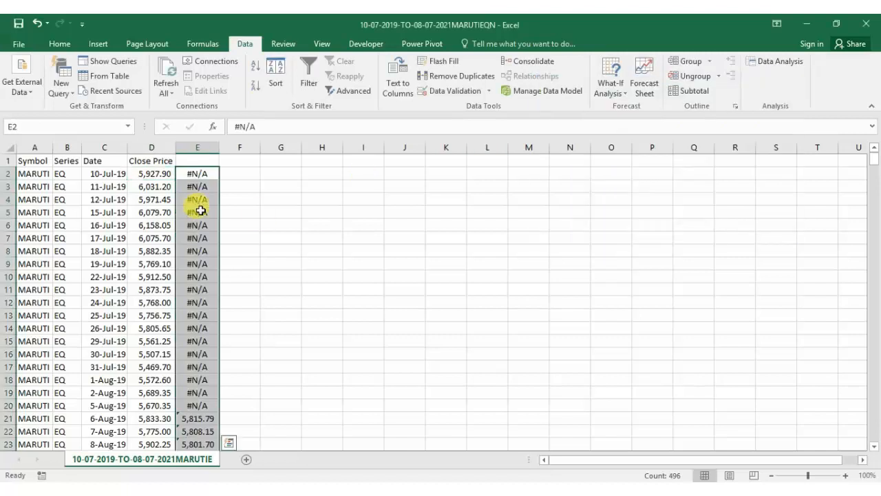
Enter the heading "MA 20" in cell E1 above the moving averages.
{"action": "left_click", "coordinate": [198, 161]}
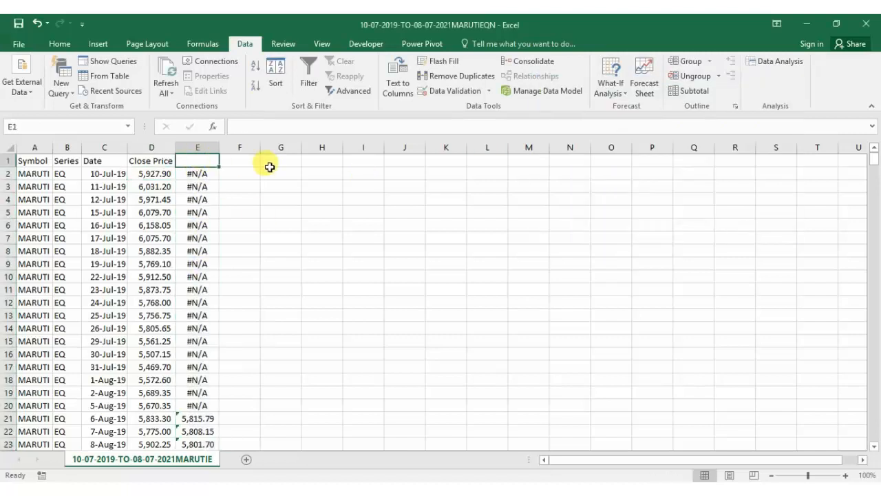
{"action": "type", "text": "MA 20"}
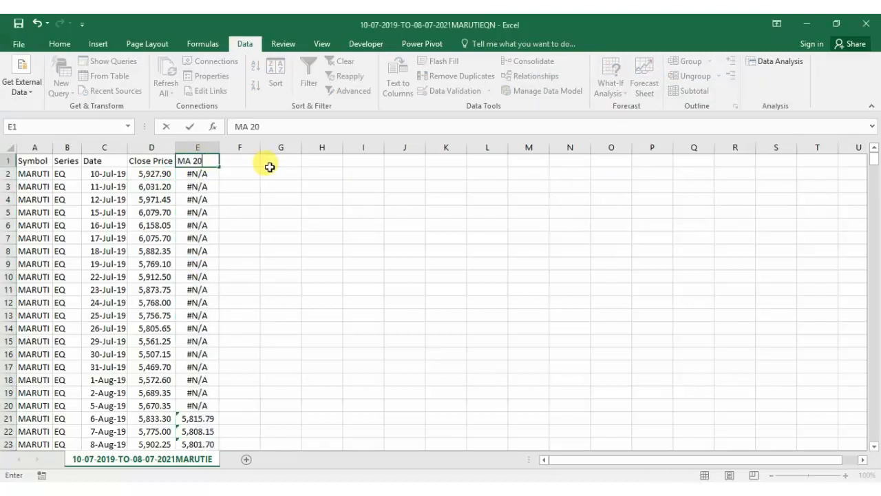
{"action": "key", "text": "Return"}
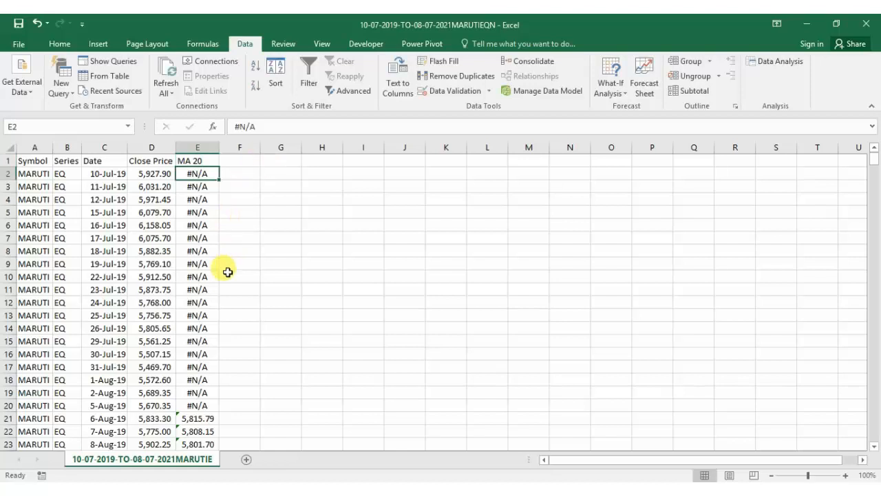
Go to the end of the MA 20 column and select the 14-Jun-21 row for checking.
{"action": "left_click", "coordinate": [206, 290]}
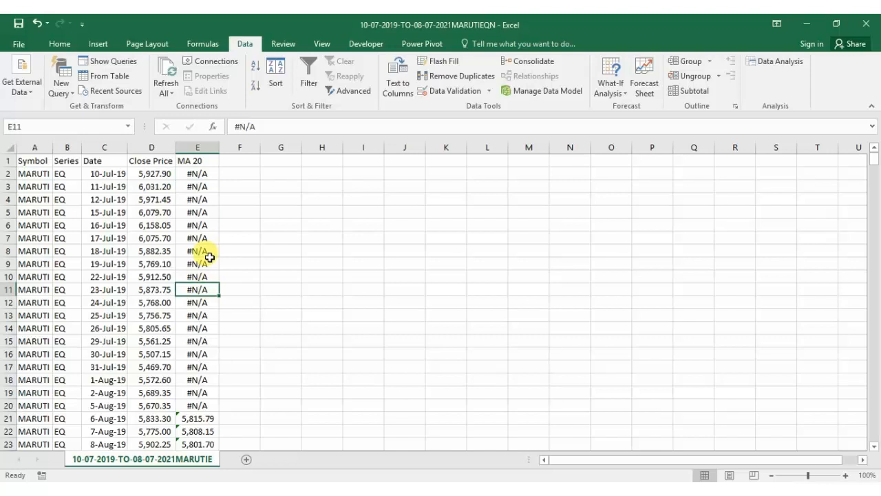
{"action": "key", "text": "ctrl+Down"}
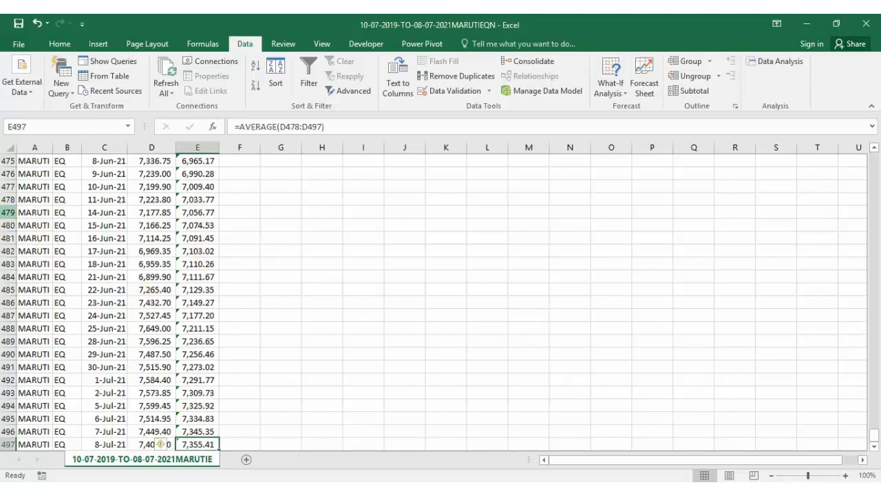
{"action": "left_click", "coordinate": [8, 212]}
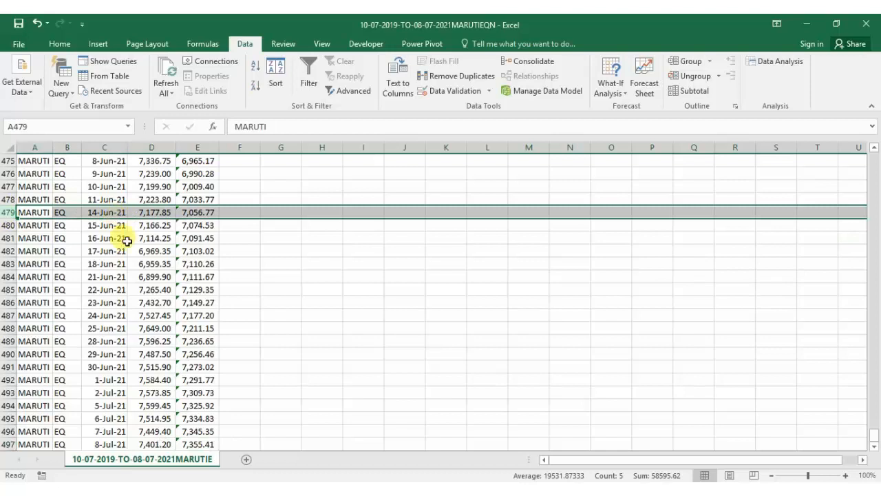
Switch to TradeTiger and add a simple Average study with a period of 20 to the MARUTI daily chart.
{"action": "left_click", "coordinate": [179, 420]}
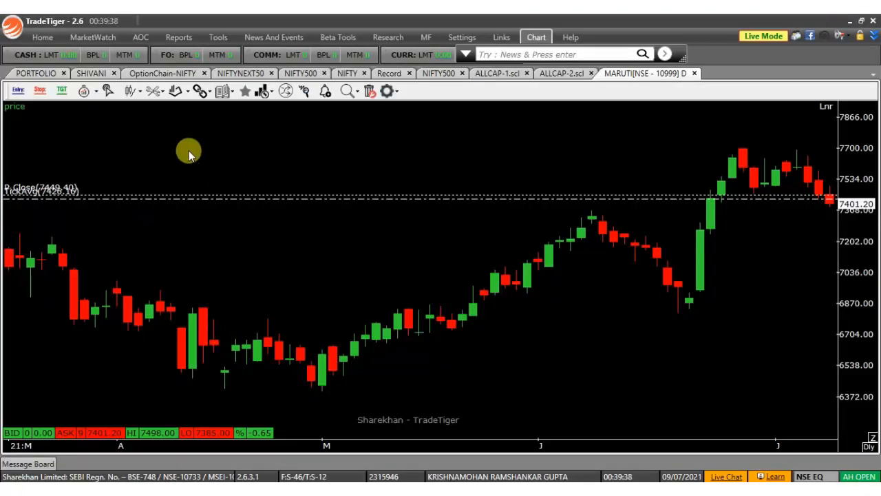
{"action": "key", "text": "Insert"}
{"action": "left_click", "coordinate": [156, 100]}
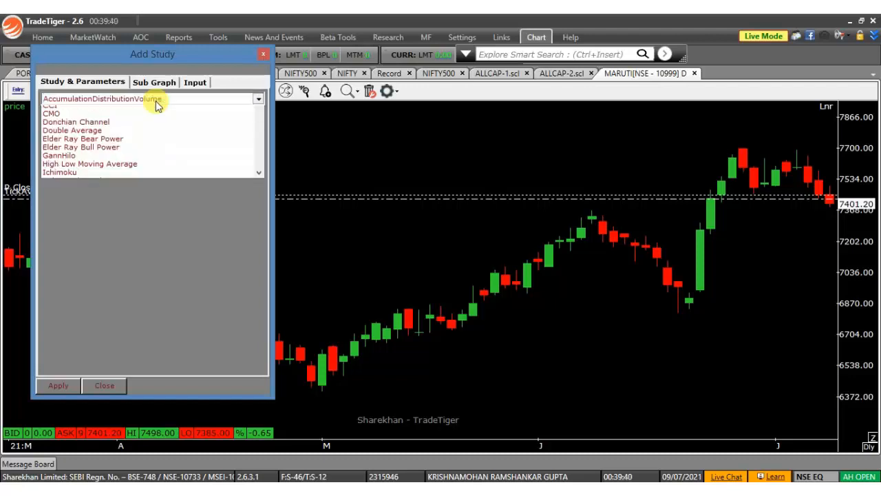
{"action": "left_click", "coordinate": [114, 138]}
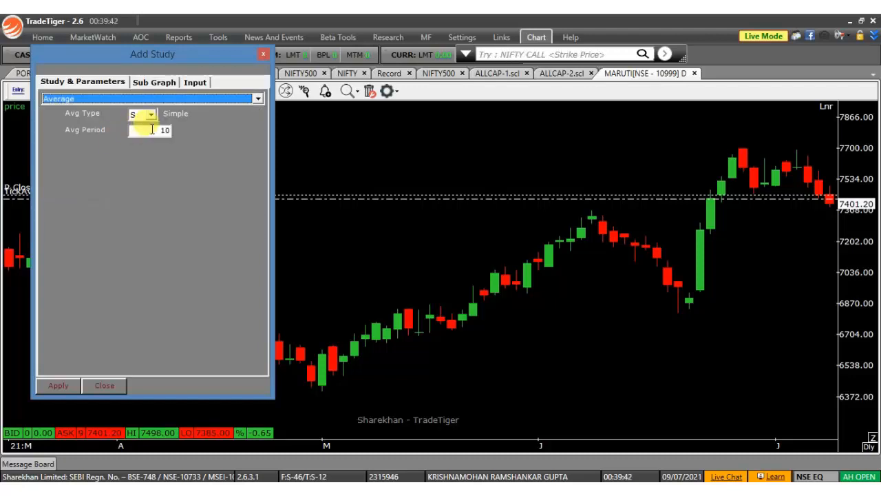
{"action": "double_click", "coordinate": [168, 131]}
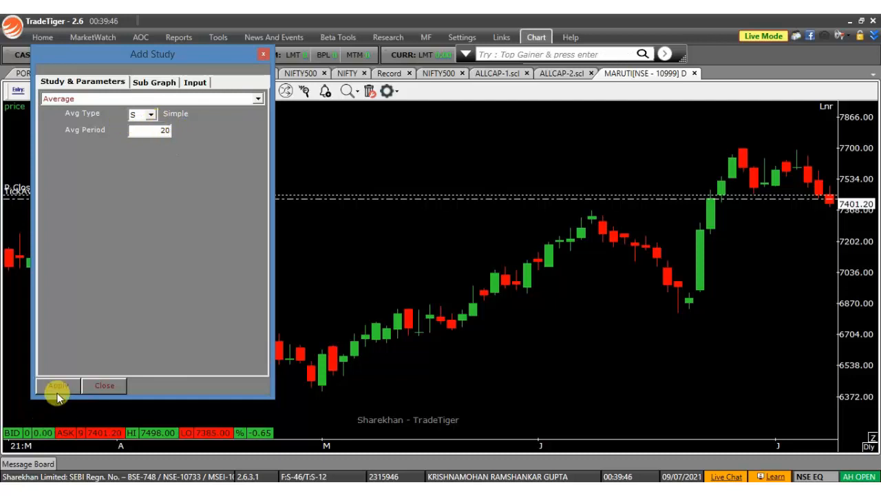
{"action": "left_click", "coordinate": [61, 388]}
{"action": "left_click", "coordinate": [264, 54]}
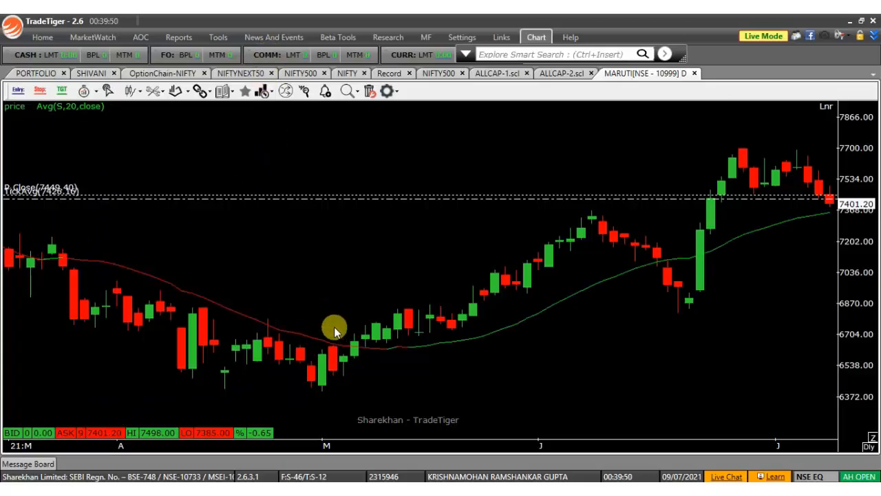
Compare Excel's MA 20 values for 14-Jun-21, 26-Mar-21 and 10-Sep-20 with the 20-period average on the TradeTiger chart.
{"action": "left_click", "coordinate": [366, 338]}
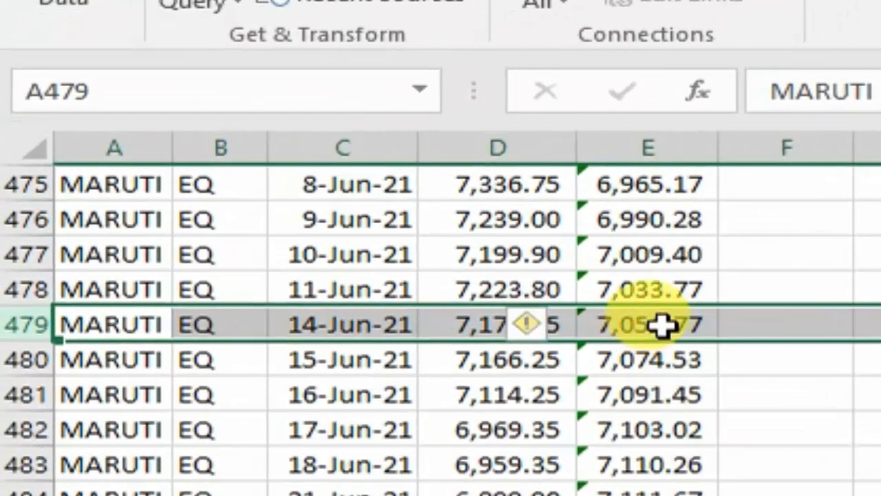
{"action": "left_click", "coordinate": [662, 327]}
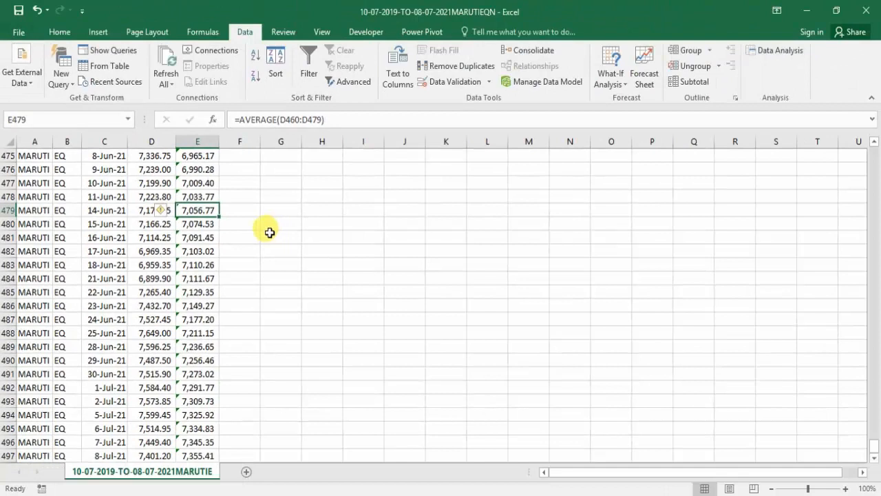
{"action": "scroll", "coordinate": [128, 224], "scroll_direction": "up", "scroll_amount": 18}
{"action": "left_click", "coordinate": [8, 251]}
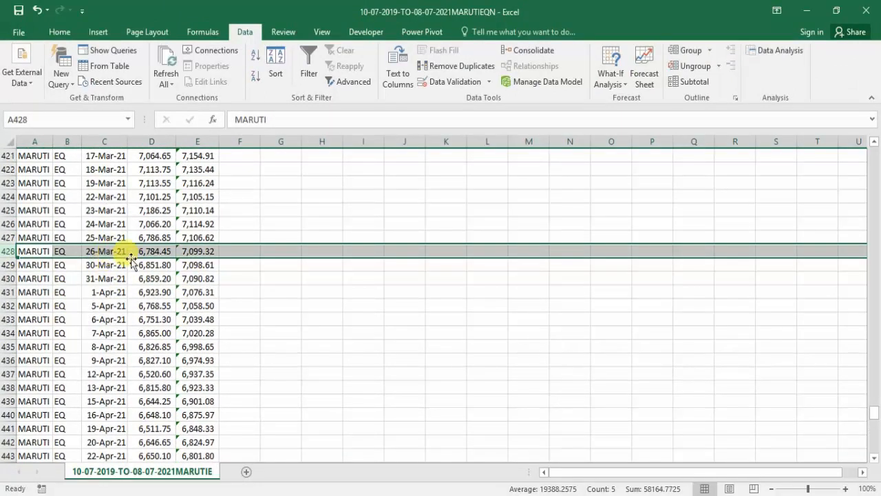
{"action": "scroll", "coordinate": [138, 260], "scroll_direction": "up", "scroll_amount": 20}
{"action": "scroll", "coordinate": [134, 256], "scroll_direction": "up", "scroll_amount": 12}
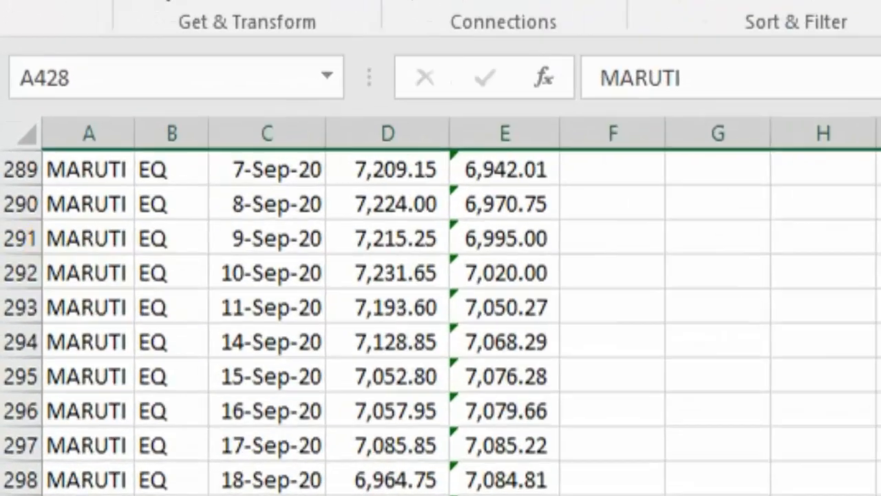
{"action": "left_click", "coordinate": [20, 273]}
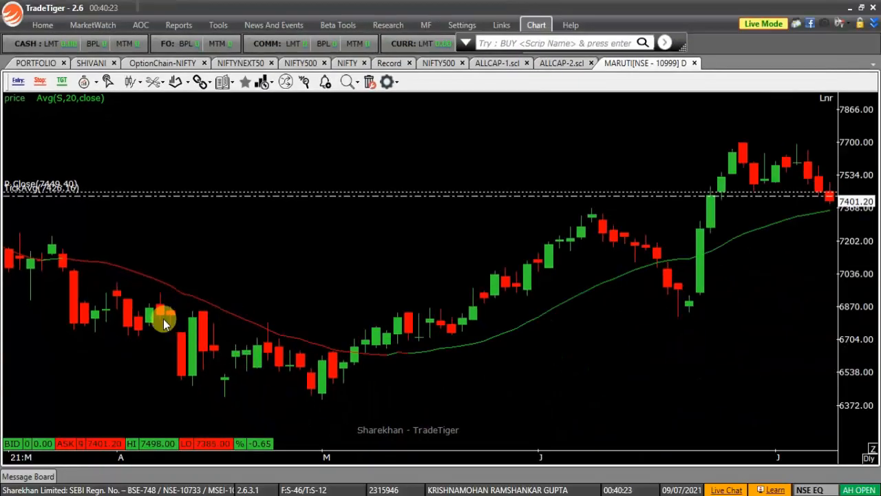
{"action": "mouse_move", "coordinate": [178, 287]}
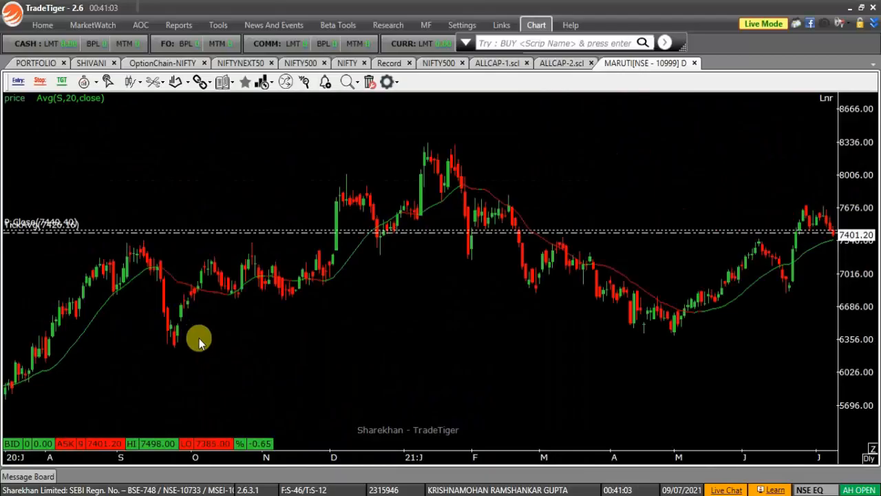
Switch back to the Excel price sheet and return to the MA 20 header in cell E1.
{"action": "mouse_move", "coordinate": [92, 494]}
{"action": "left_click", "coordinate": [92, 440]}
{"action": "left_click", "coordinate": [274, 265]}
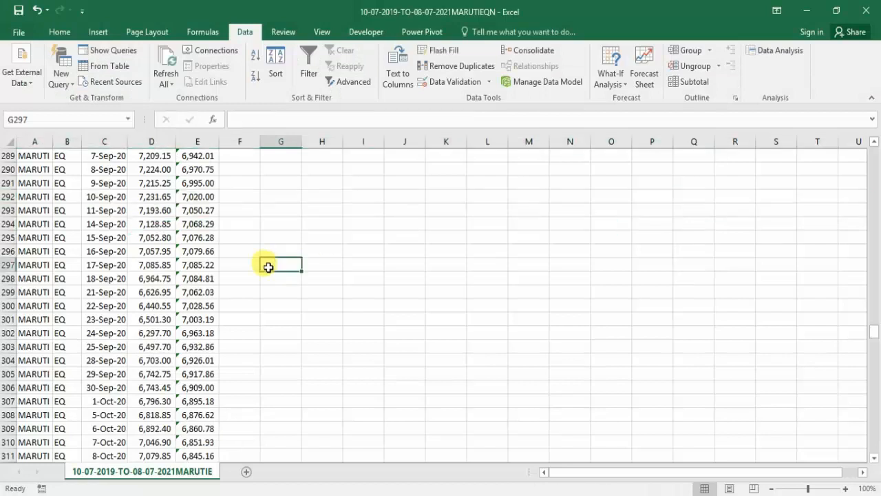
{"action": "scroll", "coordinate": [237, 249], "scroll_direction": "up", "scroll_amount": 5}
{"action": "scroll", "coordinate": [211, 233], "scroll_direction": "up", "scroll_amount": 1}
{"action": "left_click", "coordinate": [212, 223]}
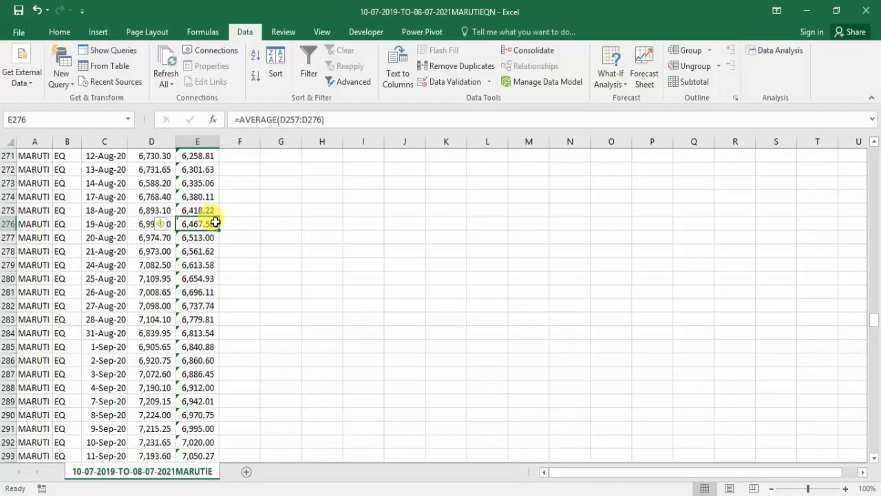
{"action": "key", "text": "ctrl+Up"}
{"action": "key", "text": "Down"}
{"action": "key", "text": "Up"}
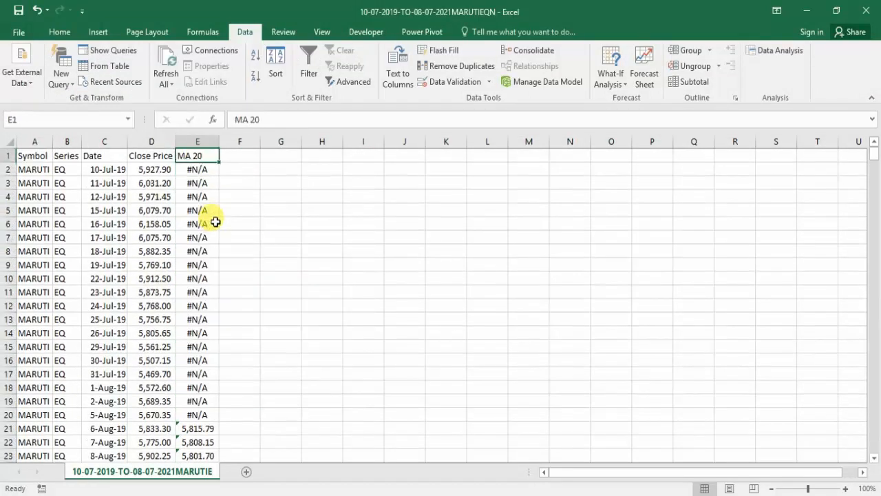
Run the Moving Average analysis on close prices $D$2:$D$497 with an interval of 200, outputting to $F$2:$F$497.
{"action": "key", "text": "Right"}
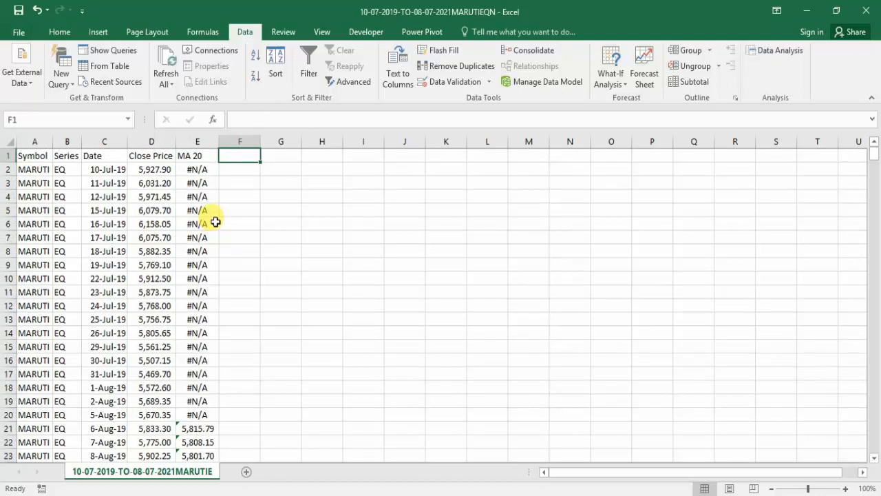
{"action": "left_click", "coordinate": [784, 55]}
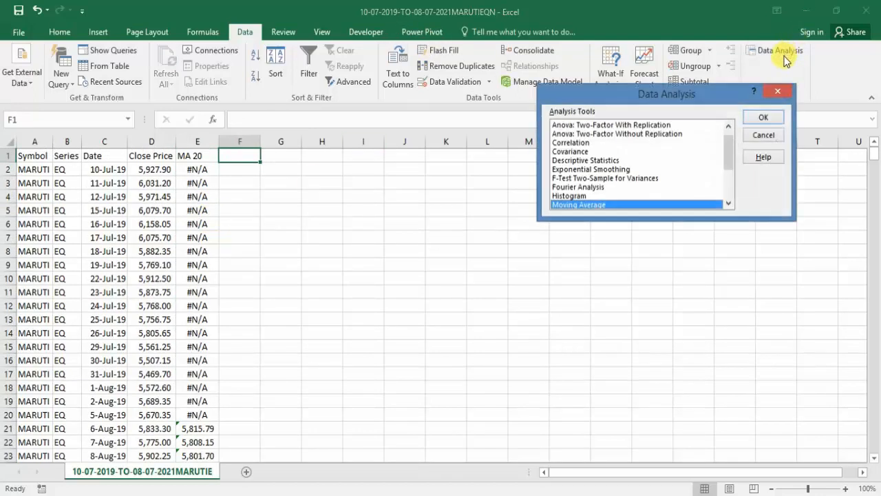
{"action": "left_click", "coordinate": [766, 120]}
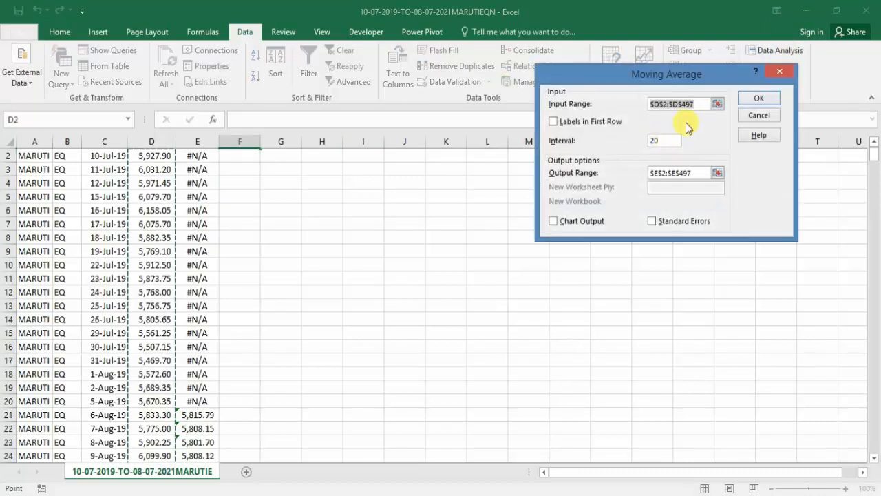
{"action": "left_click", "coordinate": [665, 142]}
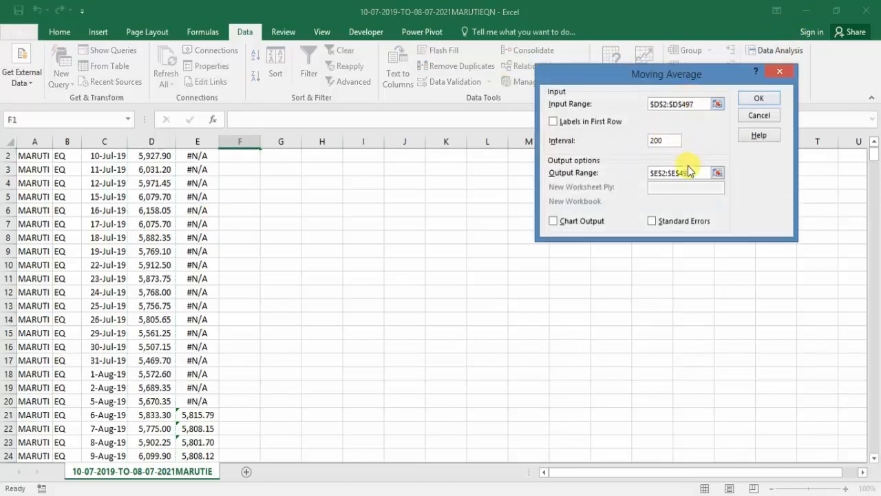
{"action": "left_click", "coordinate": [658, 174]}
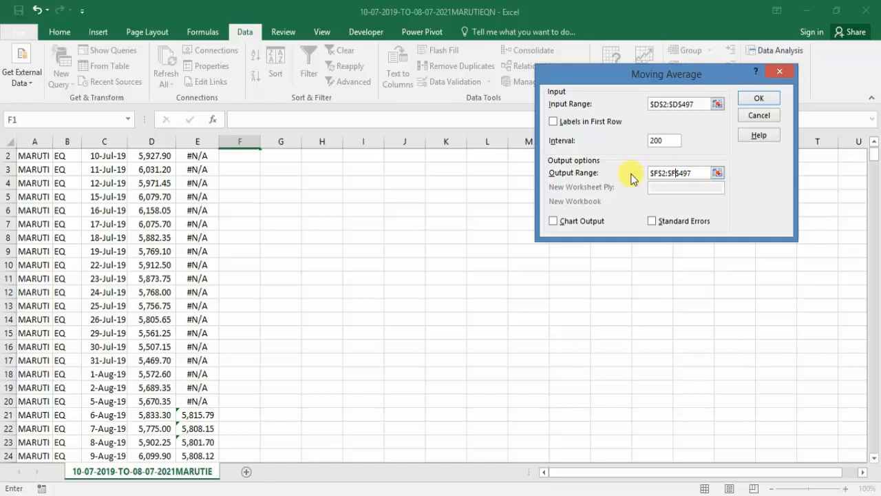
{"action": "left_click", "coordinate": [763, 100]}
{"action": "scroll", "coordinate": [248, 173], "scroll_direction": "down", "scroll_amount": 2}
{"action": "scroll", "coordinate": [249, 172], "scroll_direction": "up", "scroll_amount": 2}
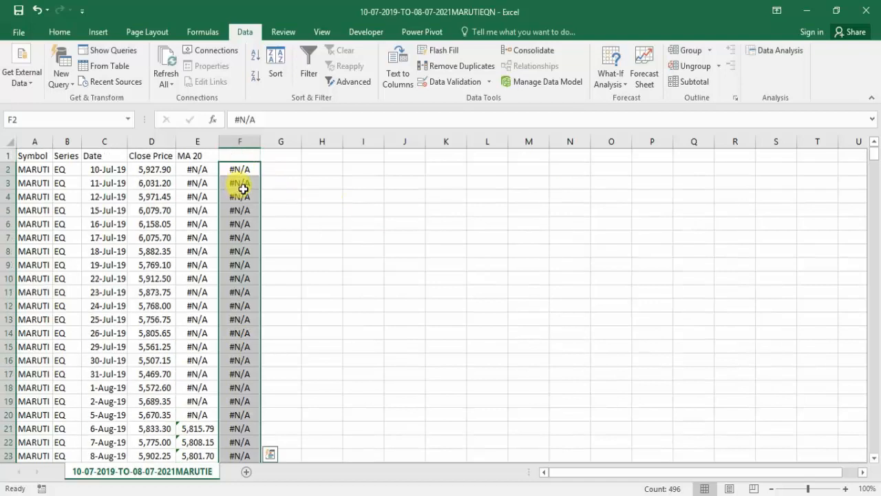
Go to the end of the new averages in column F and autofit the column width to show the values.
{"action": "left_click", "coordinate": [246, 169]}
{"action": "key", "text": "ctrl+Down"}
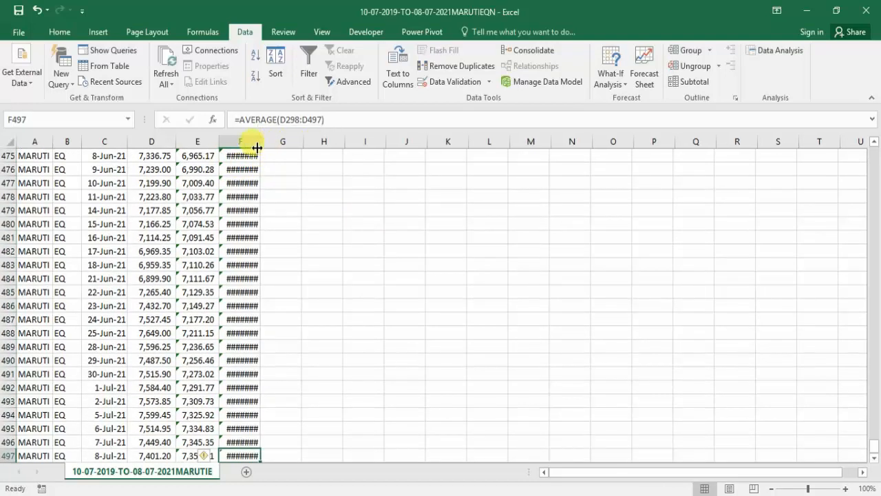
{"action": "double_click", "coordinate": [260, 141]}
{"action": "scroll", "coordinate": [282, 319], "scroll_direction": "down", "scroll_amount": 2}
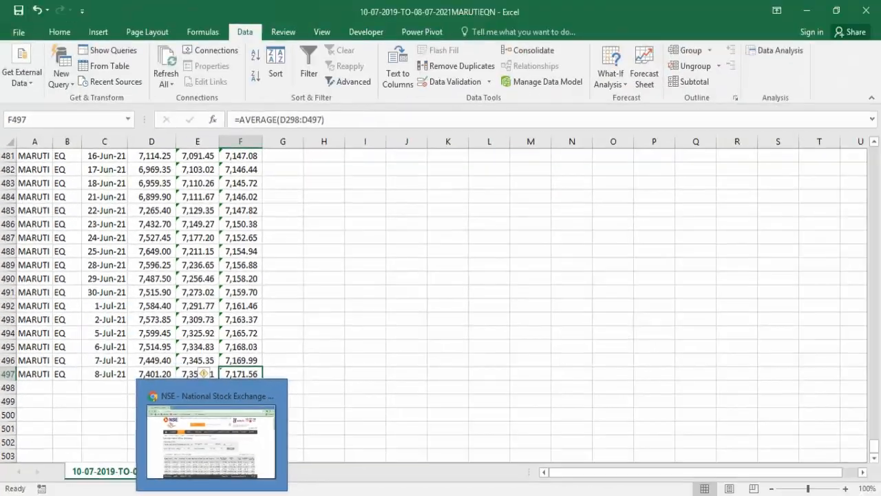
Switch to TradeTiger, set the MARUTI chart's simple Average study period to 200, and check the average at the latest candle.
{"action": "left_click", "coordinate": [172, 493]}
{"action": "double_click", "coordinate": [66, 100]}
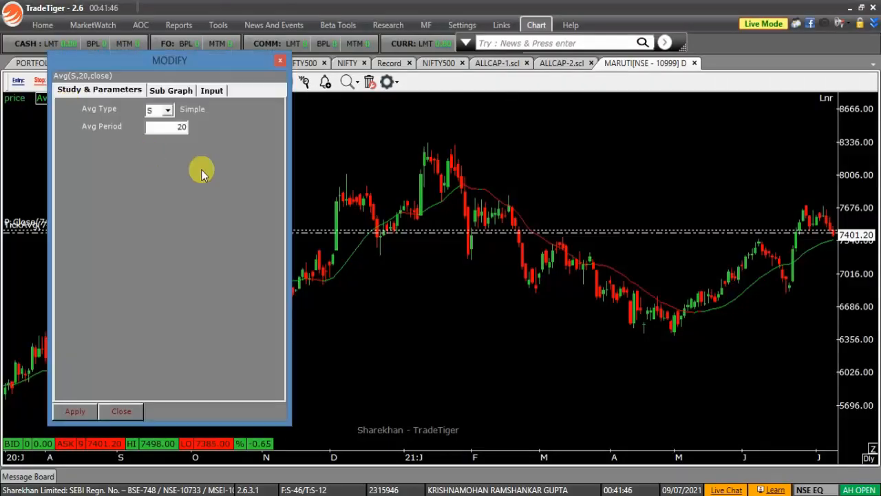
{"action": "left_click", "coordinate": [187, 128]}
{"action": "type", "text": "0"}
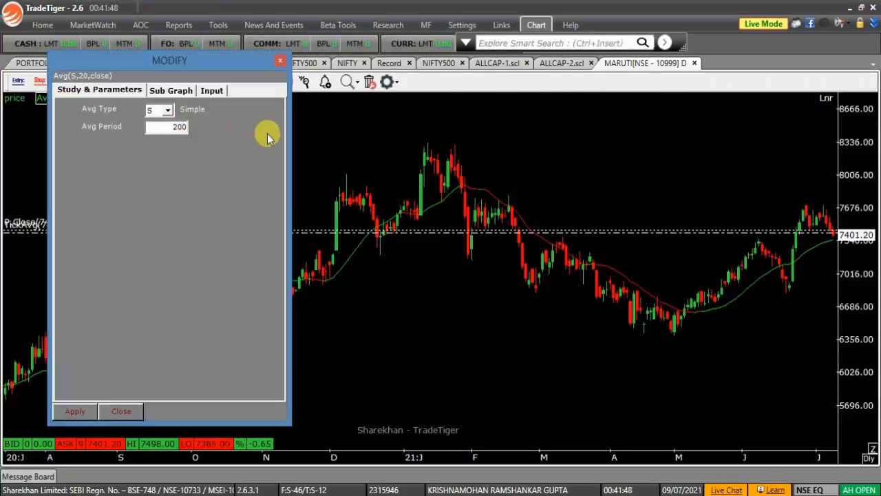
{"action": "left_click", "coordinate": [74, 411]}
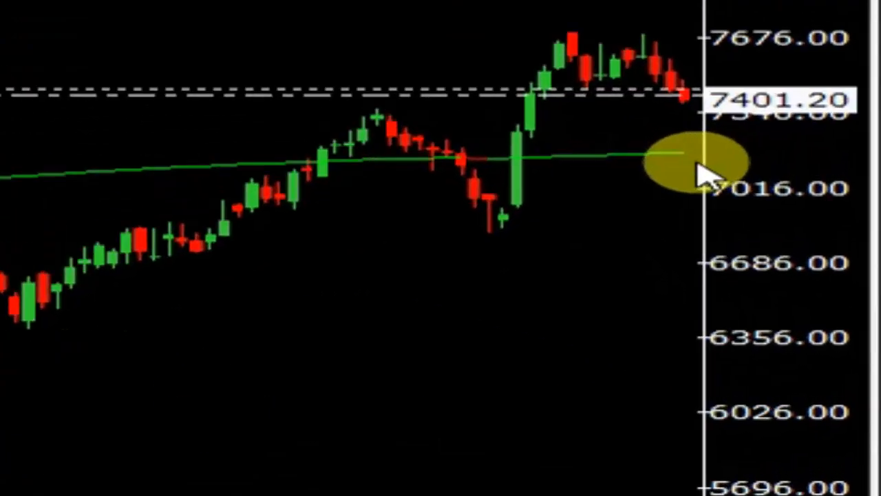
{"action": "left_click", "coordinate": [835, 263]}
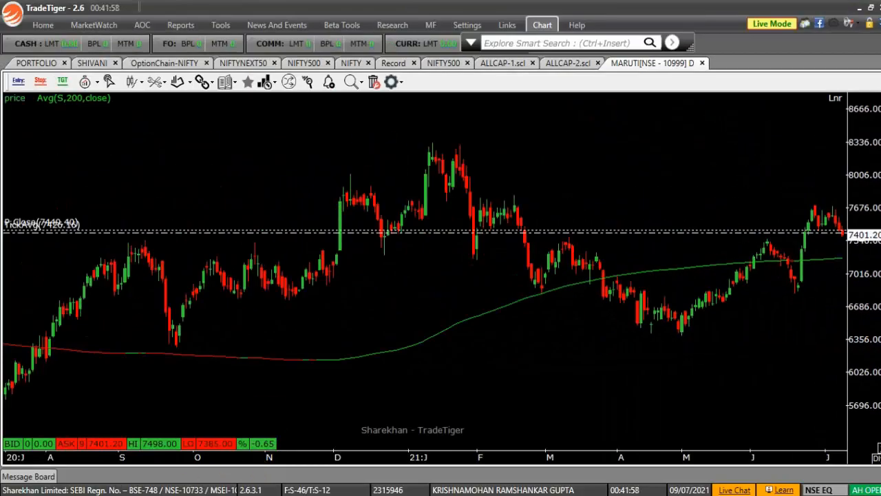
Switch back to the Excel price sheet, review the recent 200-day averages in column F, and return to cell F2.
{"action": "key", "text": "alt+Tab"}
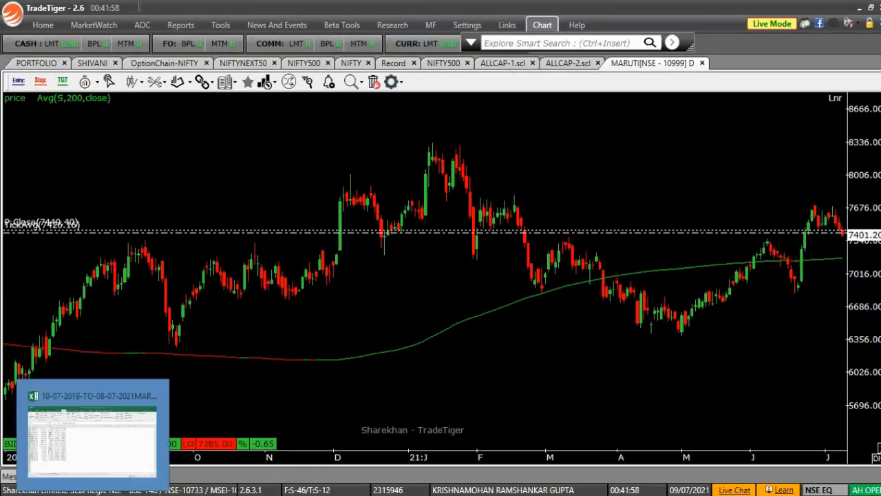
{"action": "left_click", "coordinate": [246, 394]}
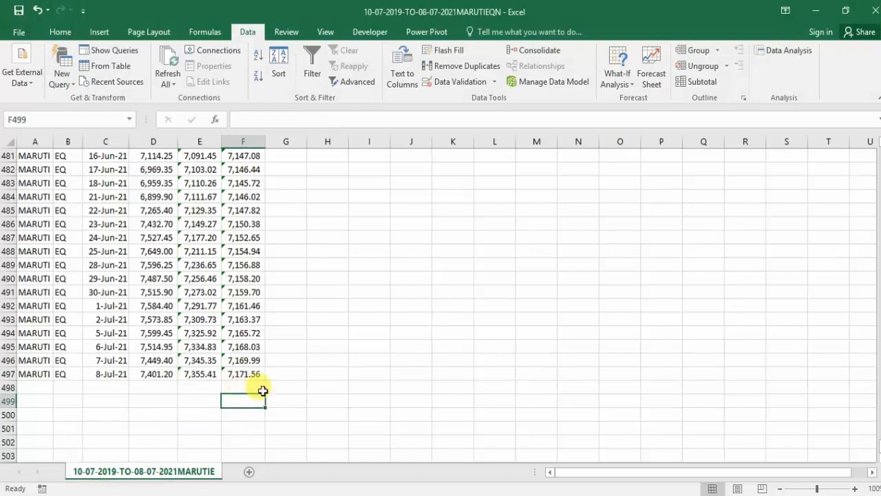
{"action": "scroll", "coordinate": [289, 379], "scroll_direction": "up", "scroll_amount": 5}
{"action": "left_click", "coordinate": [246, 360]}
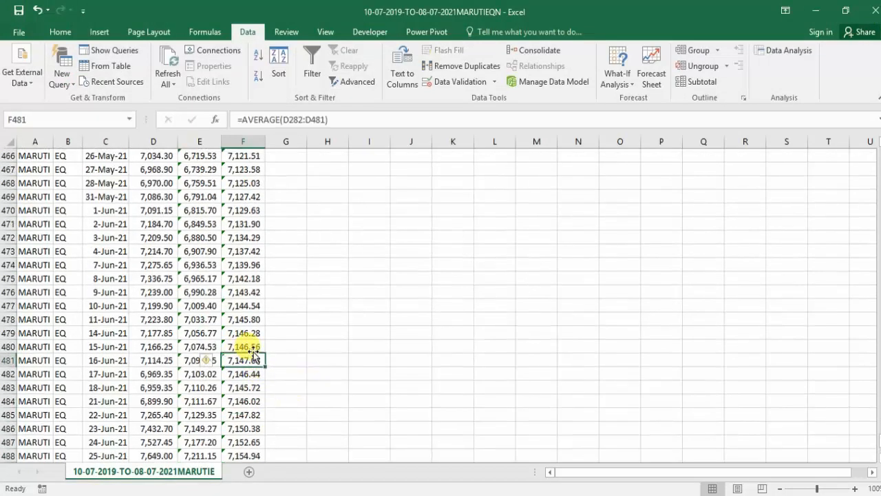
{"action": "key", "text": "ctrl+Up"}
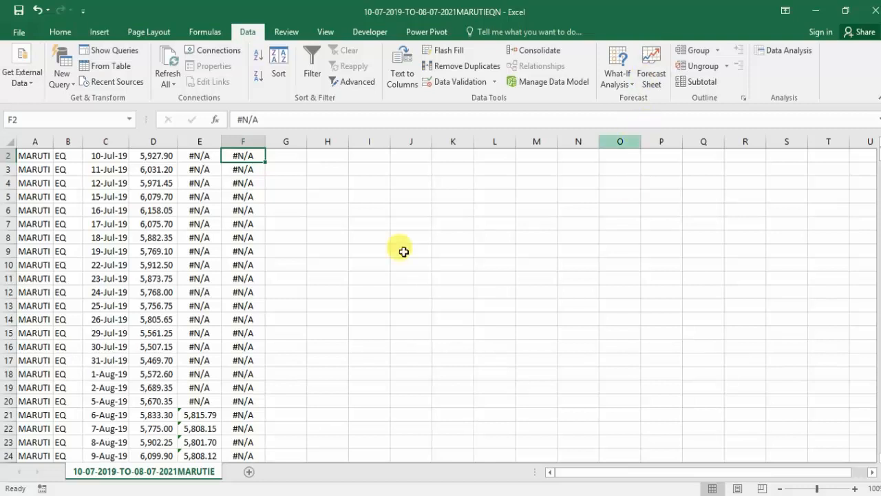
{"action": "scroll", "coordinate": [278, 233], "scroll_direction": "up", "scroll_amount": 1}
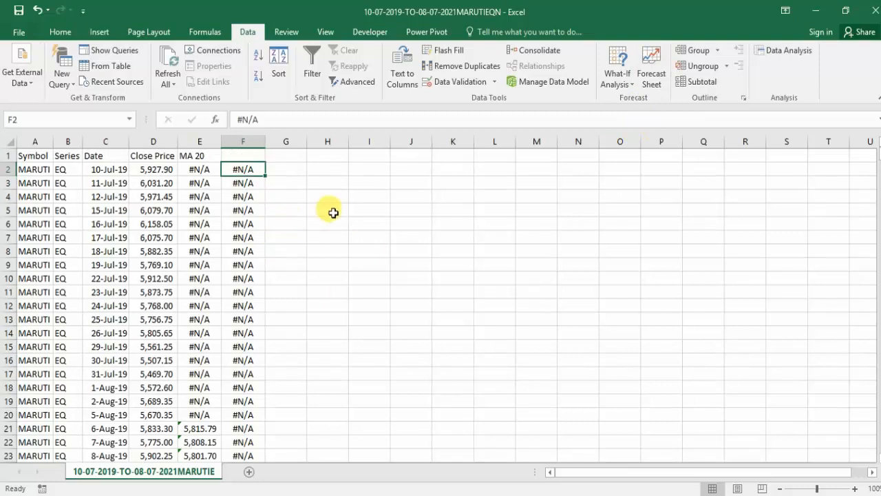